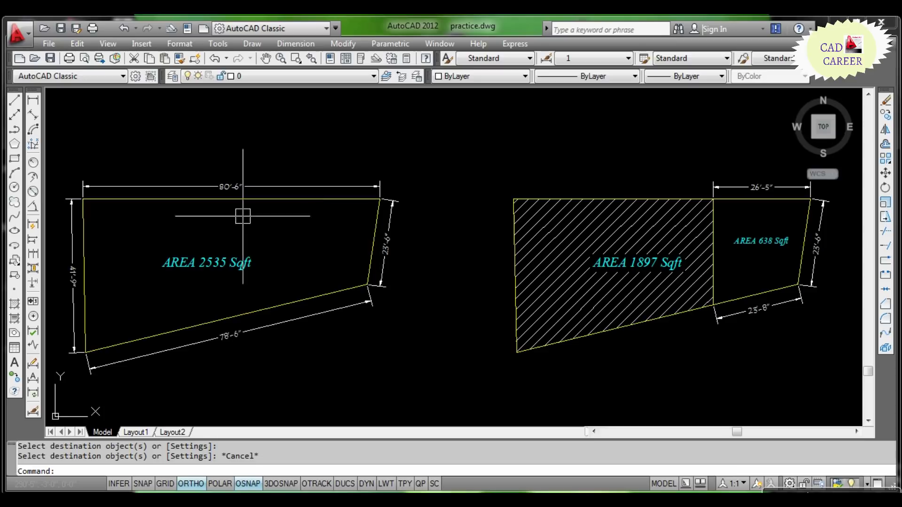
# Zoom and pan around the two existing plots to inspect them and make room above.
pyautogui.scroll(-2, 276, 274)
pyautogui.scroll(1, 377, 272)
pyautogui.scroll(2, 377, 272)
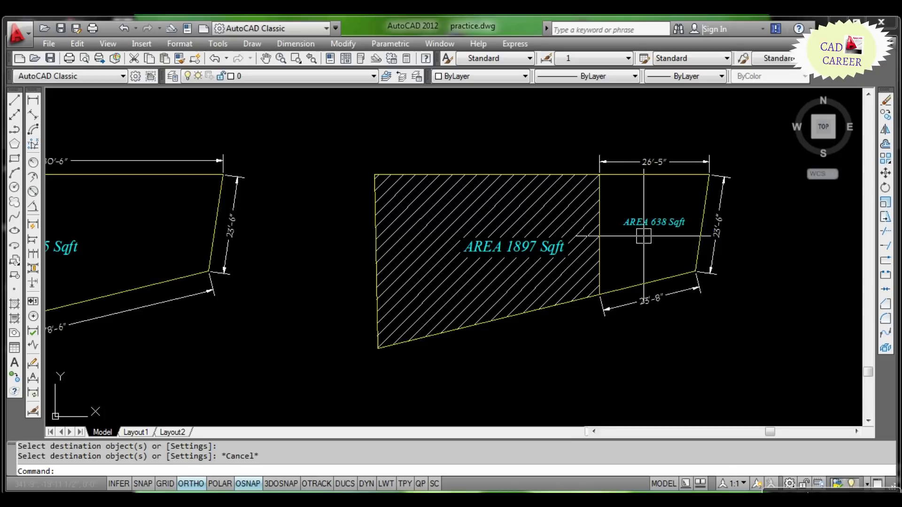
pyautogui.scroll(-2, 658, 232)
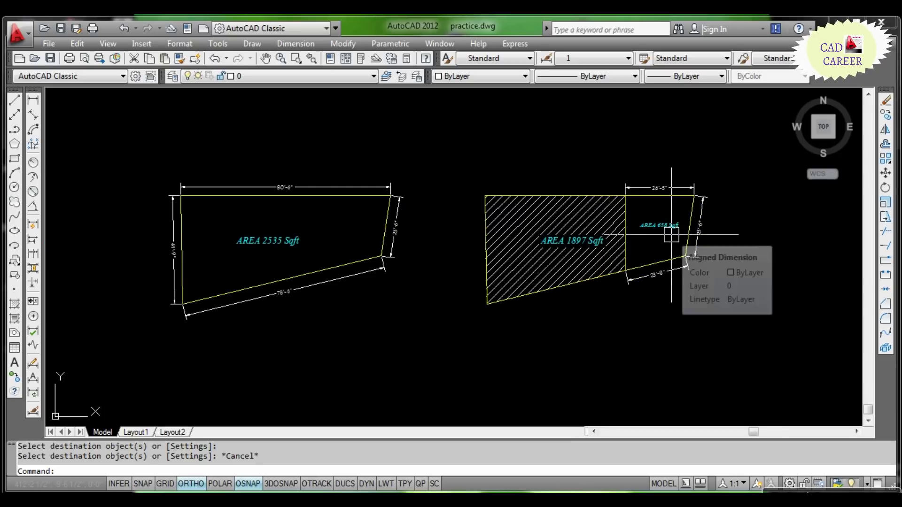
pyautogui.scroll(1, 551, 233)
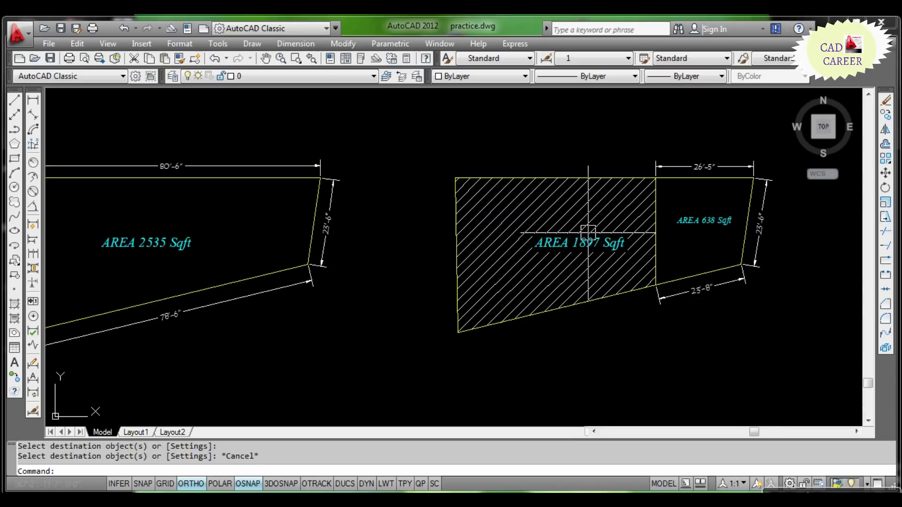
pyautogui.scroll(-2, 551, 233)
pyautogui.scroll(2, 465, 254)
pyautogui.scroll(-2, 475, 256)
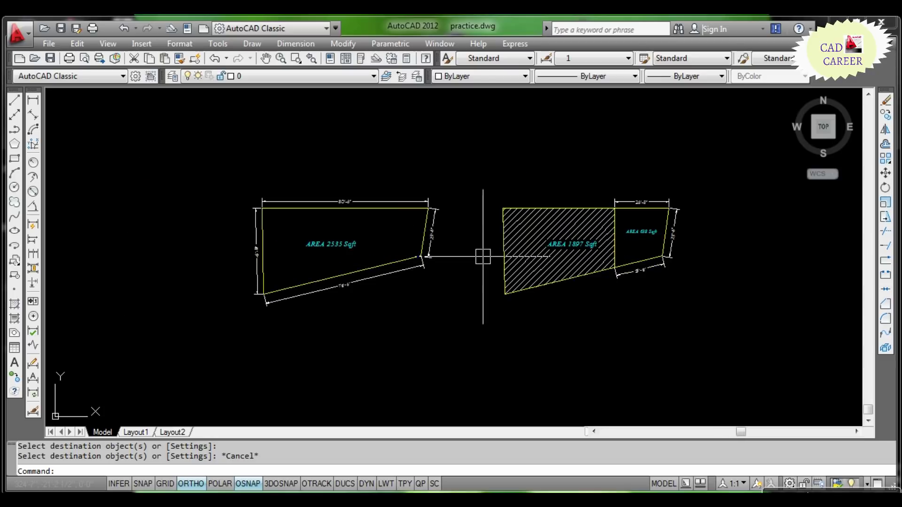
pyautogui.scroll(1, 490, 242)
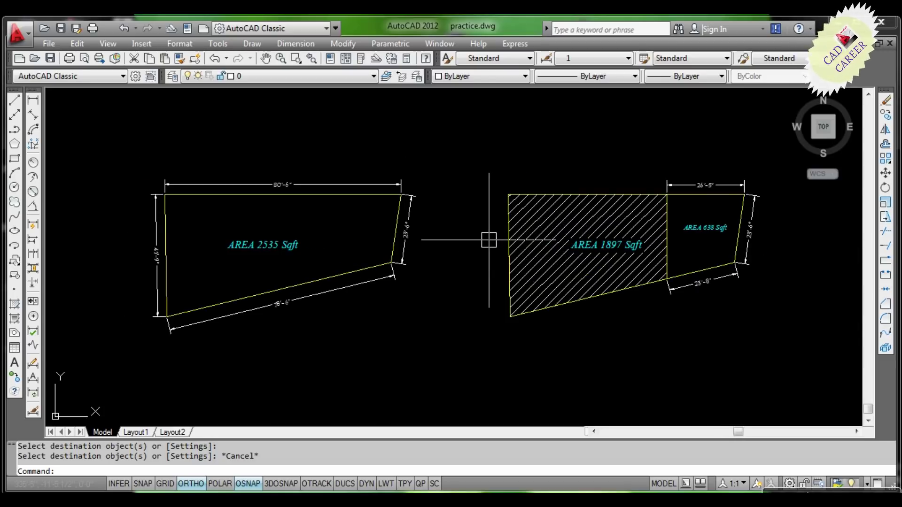
pyautogui.moveTo(489, 240); pyautogui.dragTo(512, 314, button='middle')
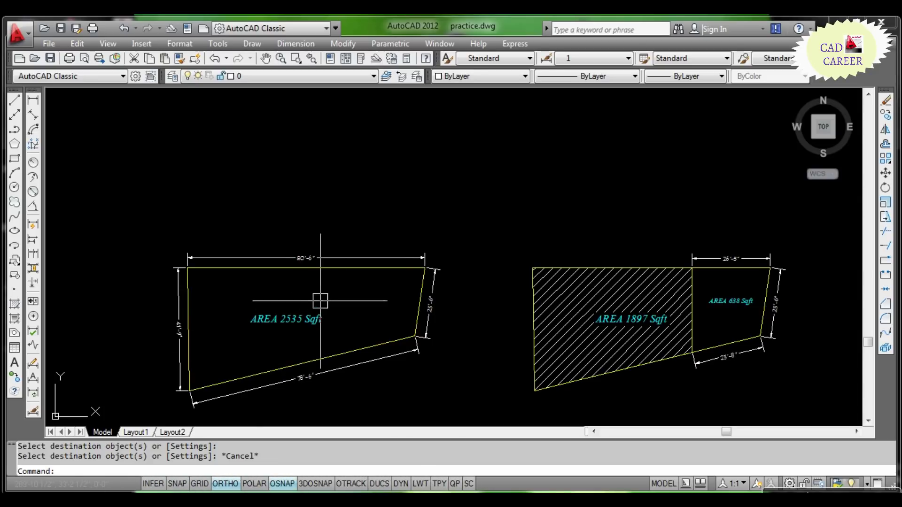
pyautogui.scroll(2, 269, 300)
pyautogui.scroll(2, 216, 299)
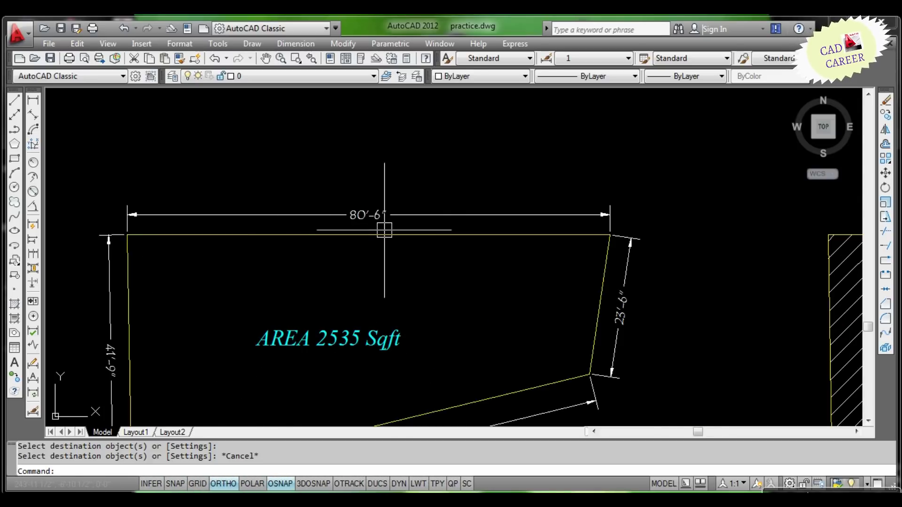
pyautogui.scroll(-4, 383, 242)
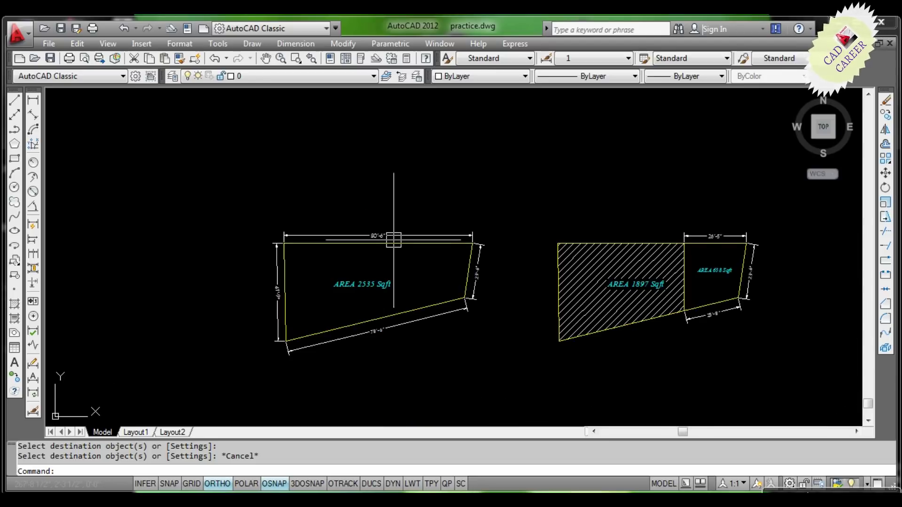
pyautogui.scroll(2, 359, 266)
pyautogui.scroll(-4, 407, 199)
pyautogui.scroll(2, 385, 209)
# Draw an 80'-6" horizontal line above the two plots with Ortho on.
pyautogui.write('l')
pyautogui.press('Return')
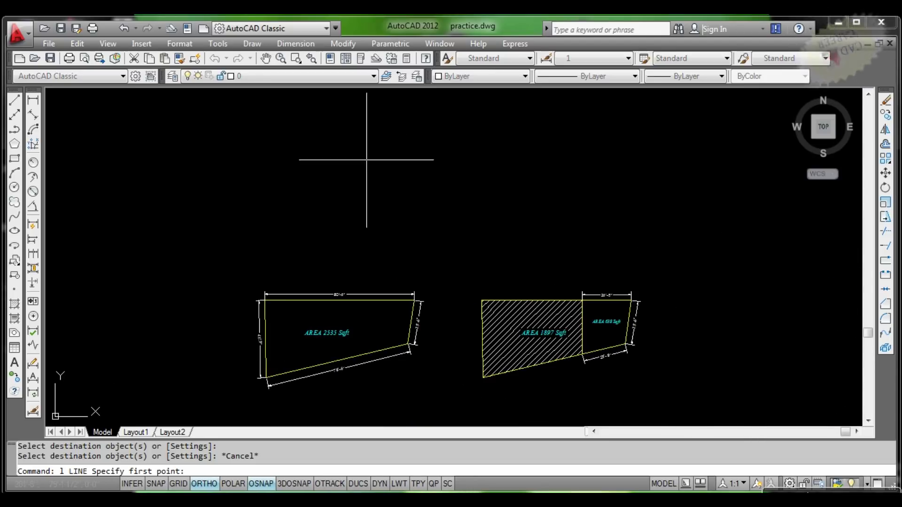
pyautogui.click(313, 167)
pyautogui.write("80'6")
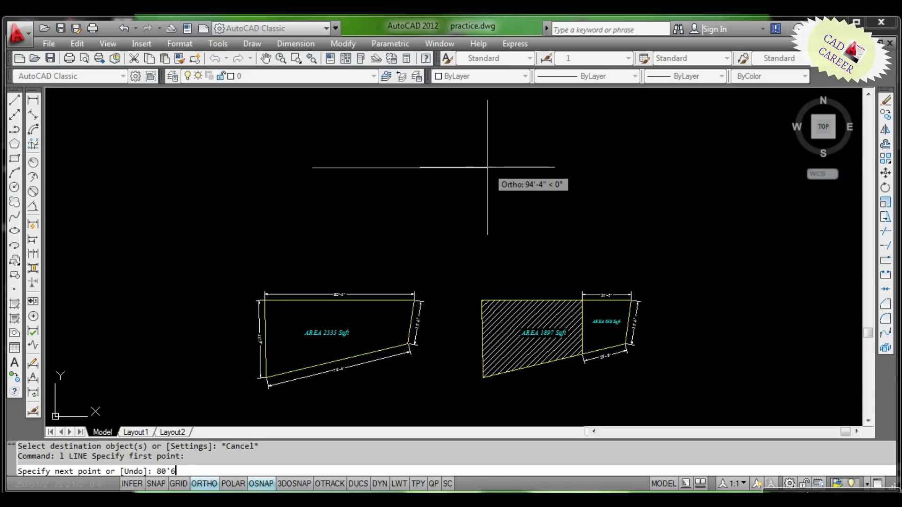
pyautogui.press('Return')
pyautogui.press('Escape')
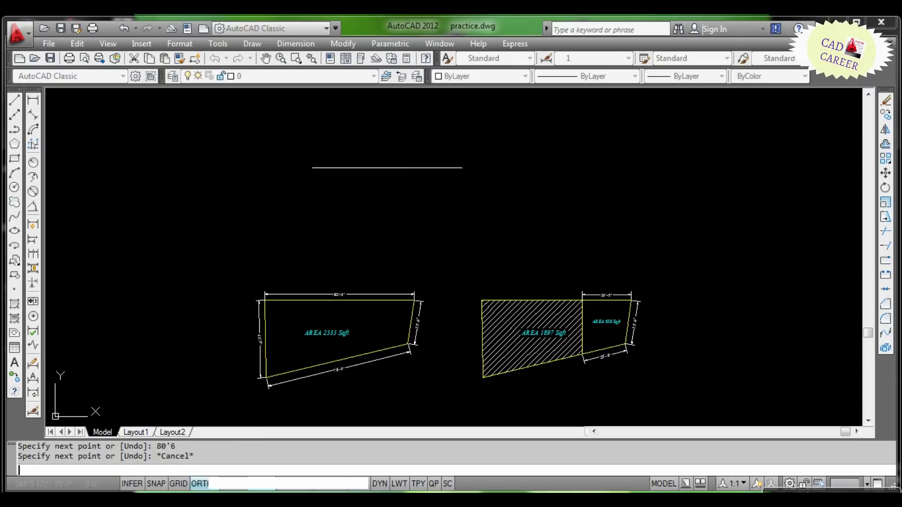
pyautogui.press('Escape')
pyautogui.scroll(3, 404, 355)
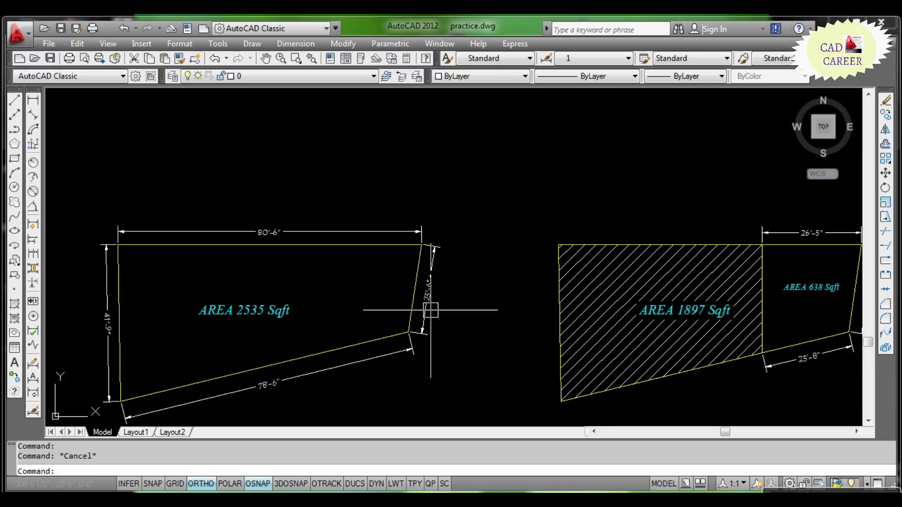
pyautogui.scroll(4, 428, 310)
pyautogui.scroll(-5, 413, 262)
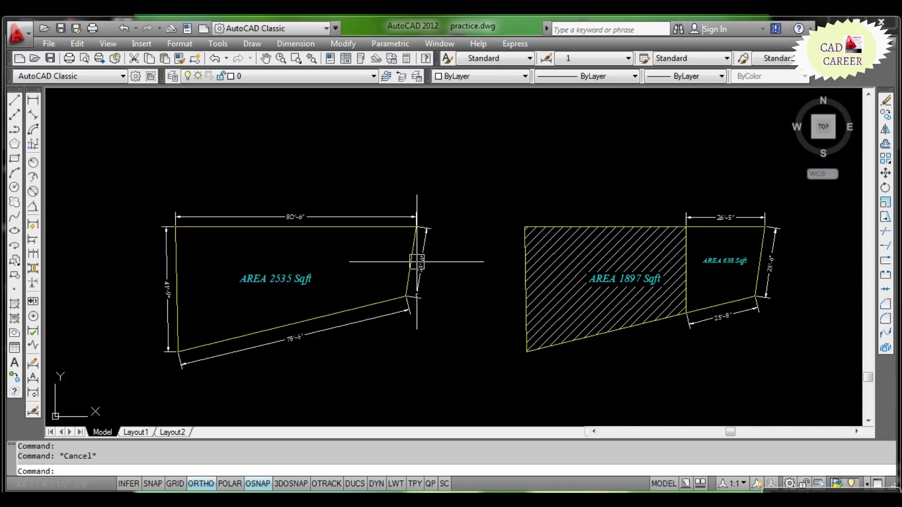
pyautogui.scroll(-4, 411, 284)
pyautogui.scroll(3, 441, 169)
pyautogui.scroll(2, 440, 220)
pyautogui.write('c')
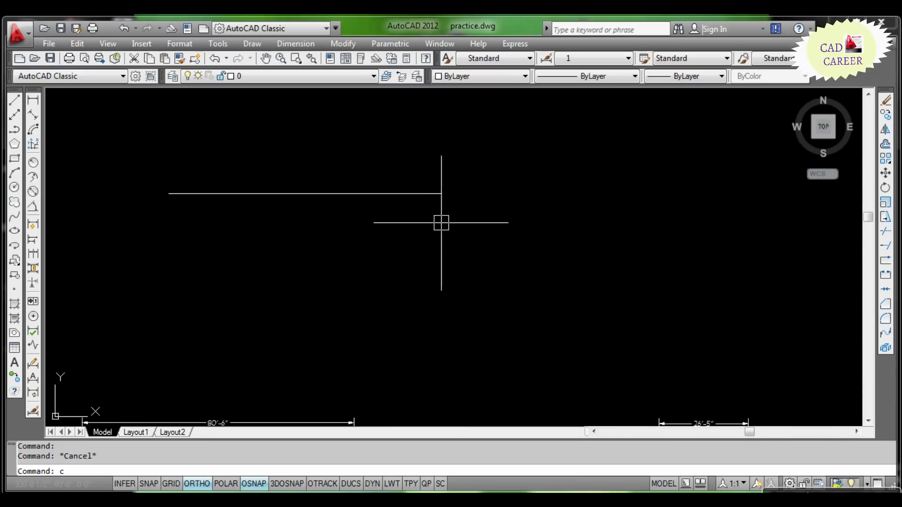
# Draw a 23'-6" radius circle centred on the new line's right endpoint.
pyautogui.press('Return')
pyautogui.click(441, 194)
pyautogui.write("23'")
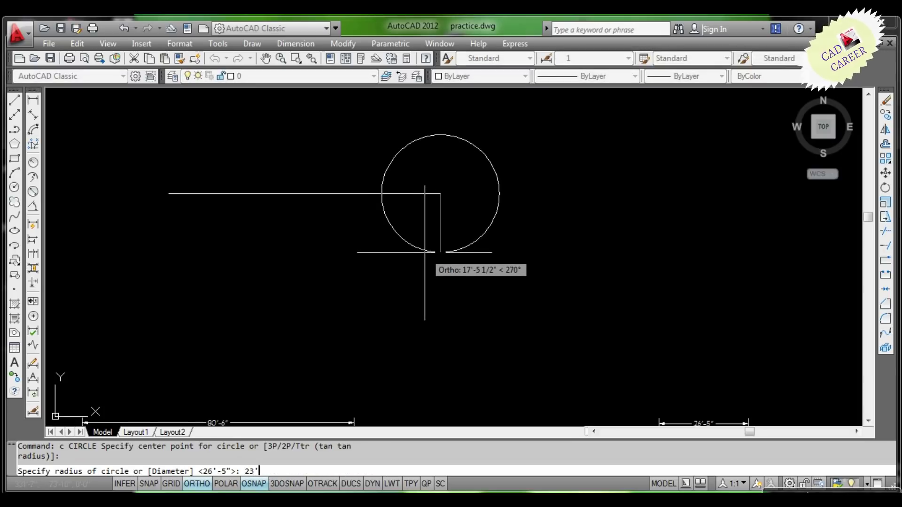
pyautogui.write('6')
pyautogui.press('Return')
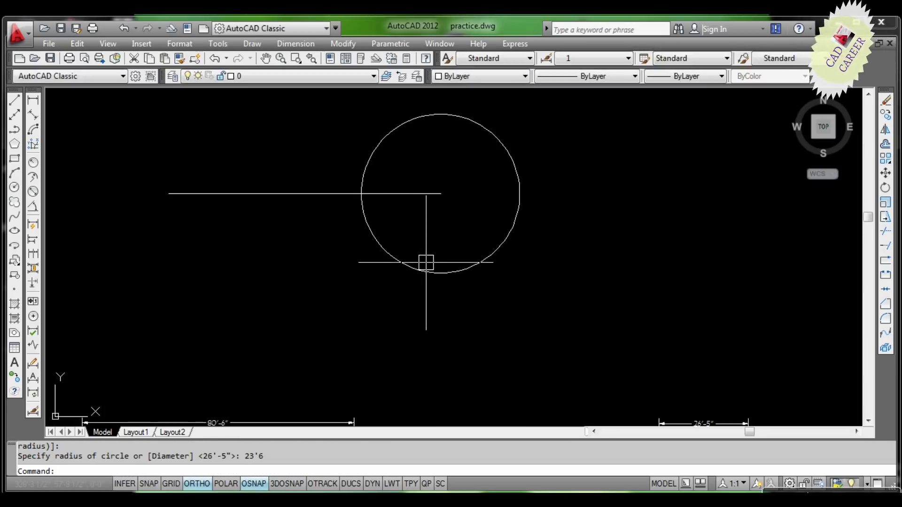
pyautogui.scroll(-4, 425, 262)
pyautogui.scroll(2, 437, 223)
pyautogui.scroll(-1, 437, 227)
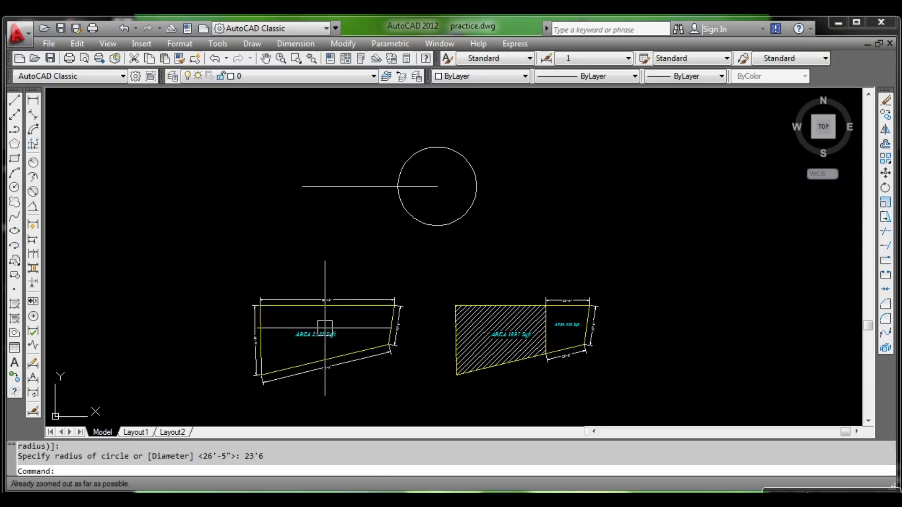
pyautogui.scroll(3, 298, 169)
pyautogui.scroll(-4, 302, 171)
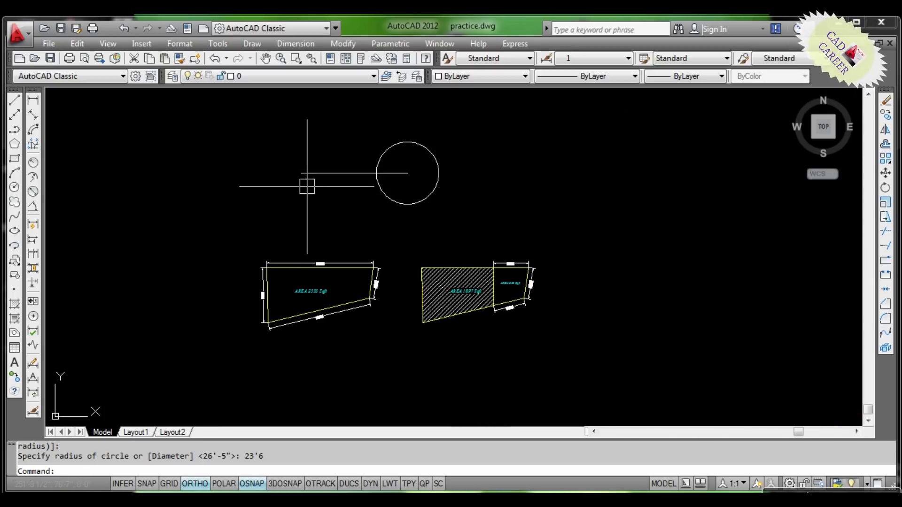
pyautogui.scroll(3, 304, 264)
pyautogui.scroll(3, 328, 249)
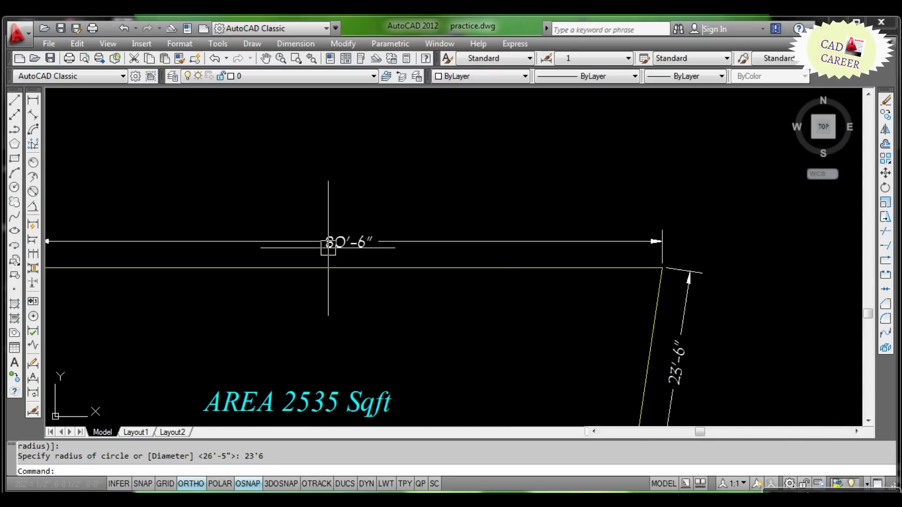
pyautogui.scroll(-4, 328, 251)
pyautogui.scroll(-4, 328, 261)
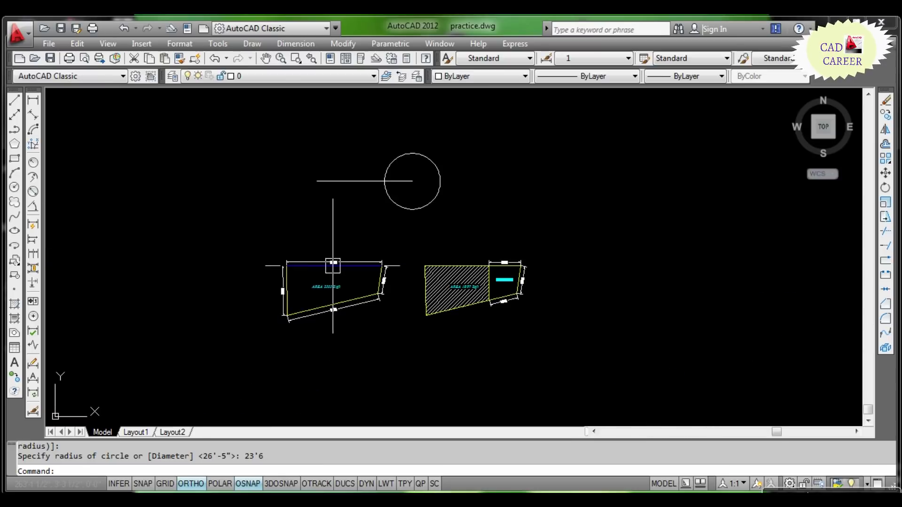
# Draw an 80'-6" radius circle centred on the line's left endpoint.
pyautogui.write('c')
pyautogui.press('Return')
pyautogui.click(317, 181)
pyautogui.write("80'6")
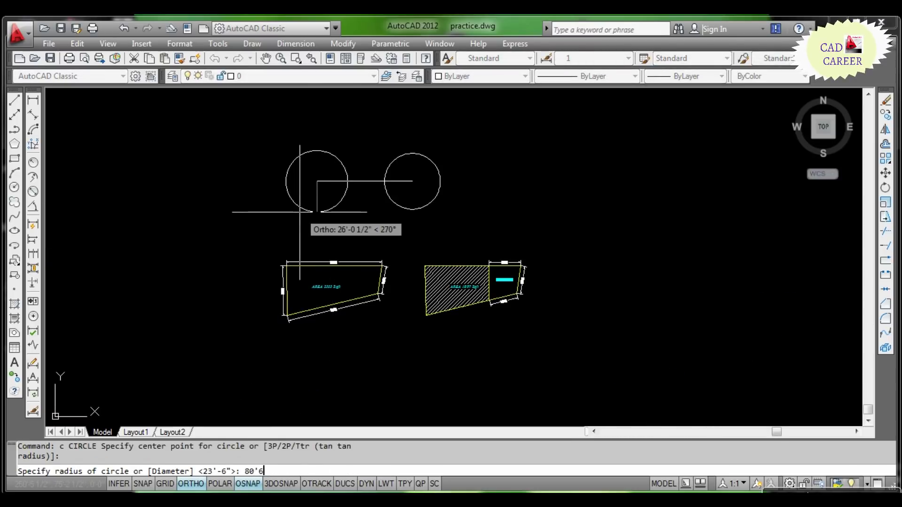
pyautogui.press('Return')
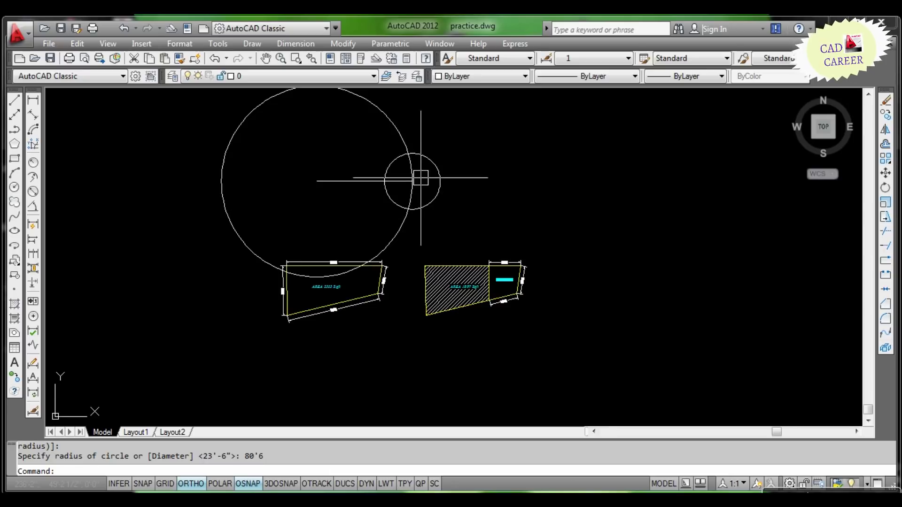
pyautogui.scroll(3, 405, 206)
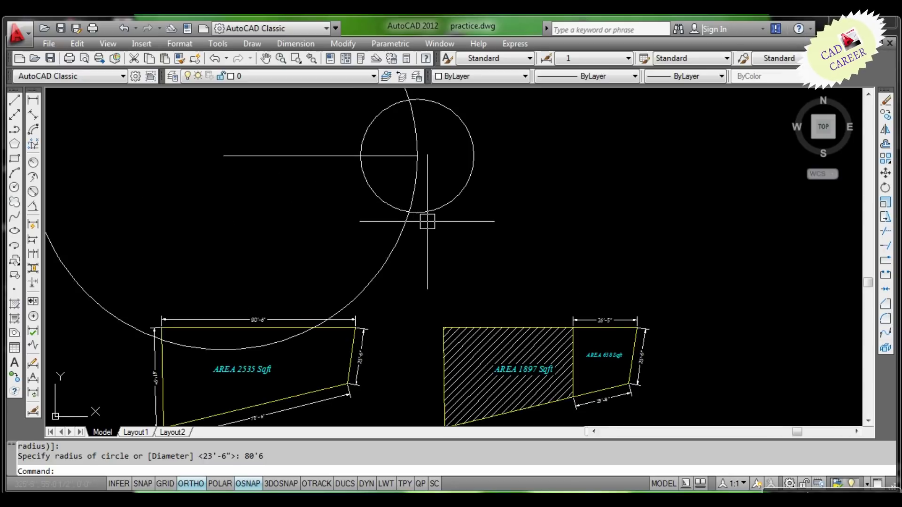
pyautogui.write('1')
pyautogui.press('Return')
pyautogui.click(417, 156)
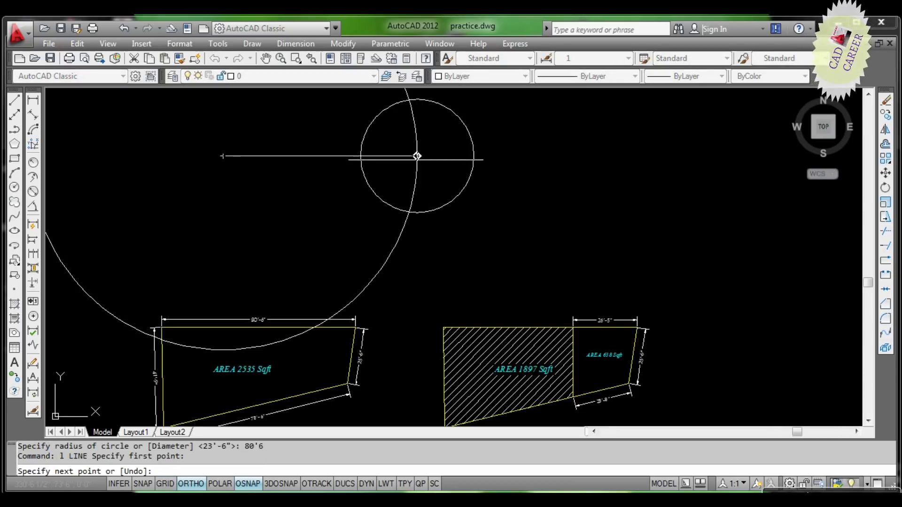
pyautogui.click(409, 211)
pyautogui.press('Return')
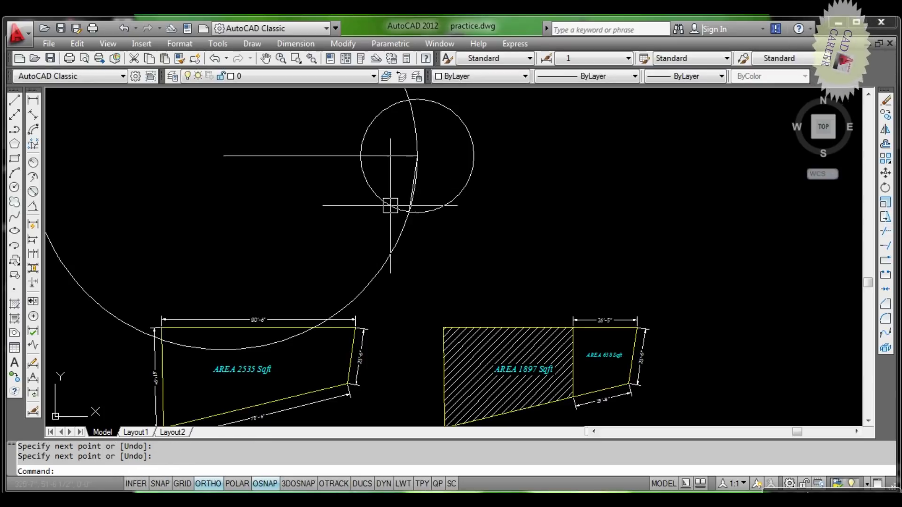
pyautogui.scroll(3, 351, 361)
pyautogui.scroll(-5, 421, 246)
pyautogui.scroll(5, 401, 204)
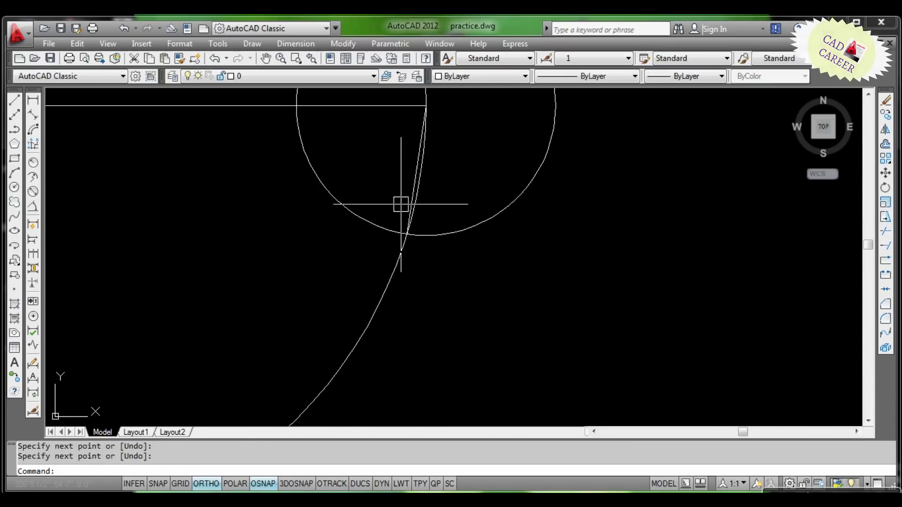
pyautogui.scroll(-4, 417, 190)
pyautogui.scroll(-2, 418, 191)
pyautogui.press('Escape')
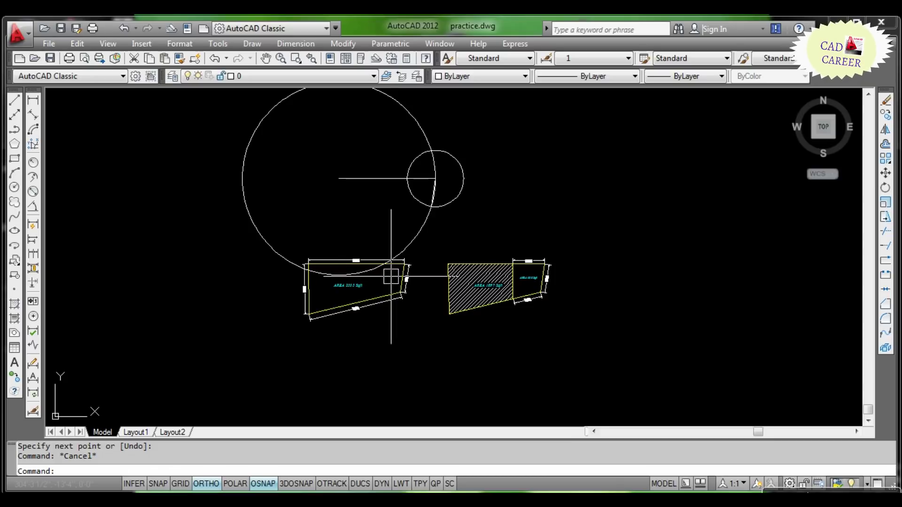
pyautogui.scroll(5, 354, 313)
pyautogui.scroll(3, 402, 293)
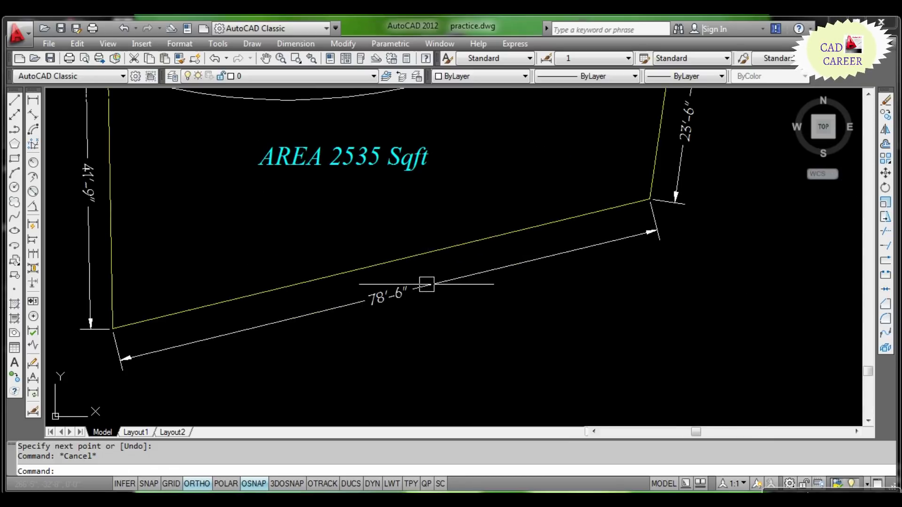
pyautogui.scroll(-6, 373, 329)
pyautogui.scroll(3, 490, 153)
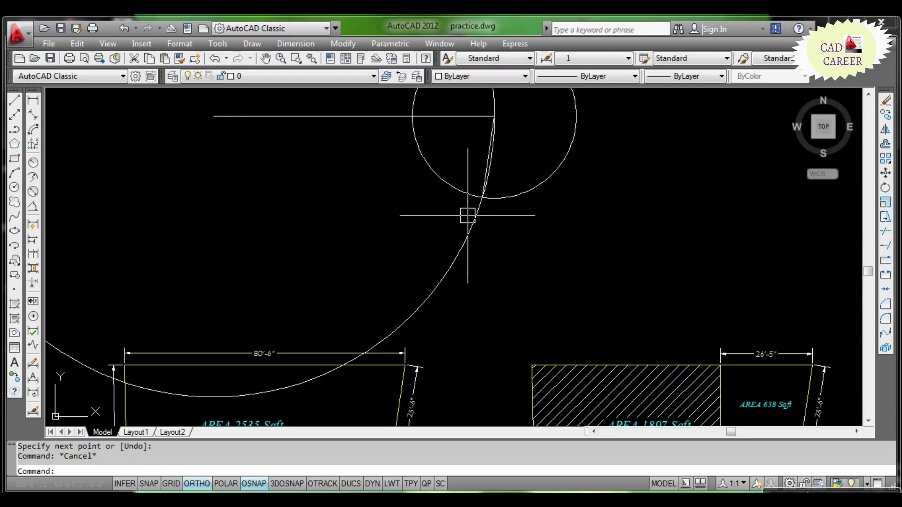
pyautogui.write('c')
# Draw a 78'-6" radius circle centred at the arc and circle intersection.
pyautogui.press('Return')
pyautogui.click(482, 197)
pyautogui.write("78'6")
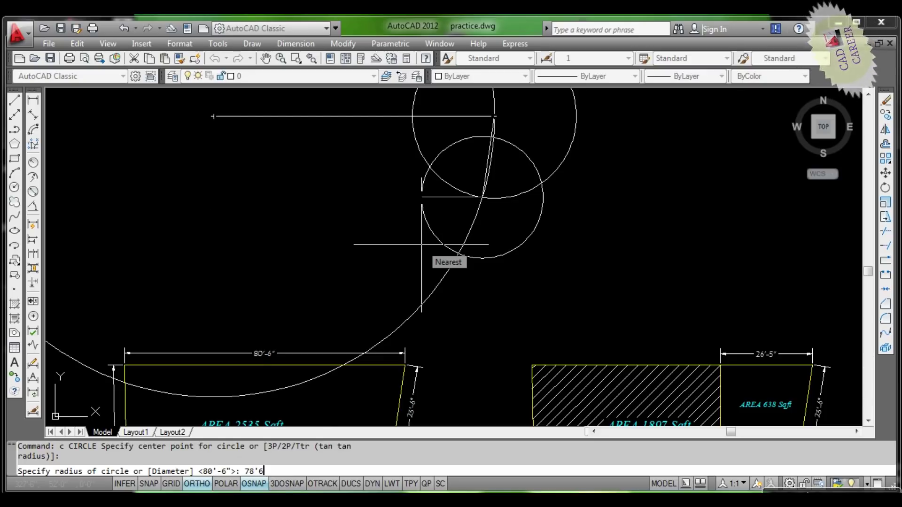
pyautogui.press('Return')
pyautogui.scroll(-2, 429, 260)
pyautogui.scroll(-2, 429, 259)
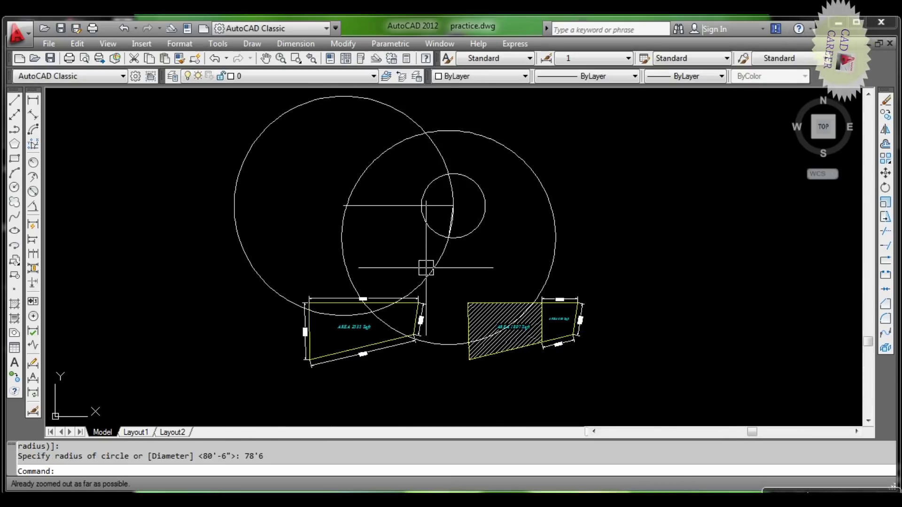
# Erase the old left construction circle.
pyautogui.click(274, 121)
pyautogui.write('e')
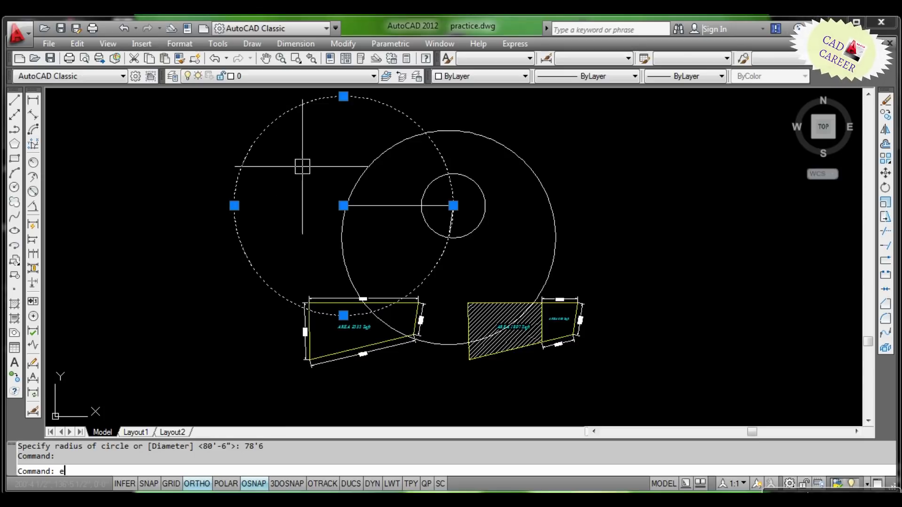
pyautogui.press('Return')
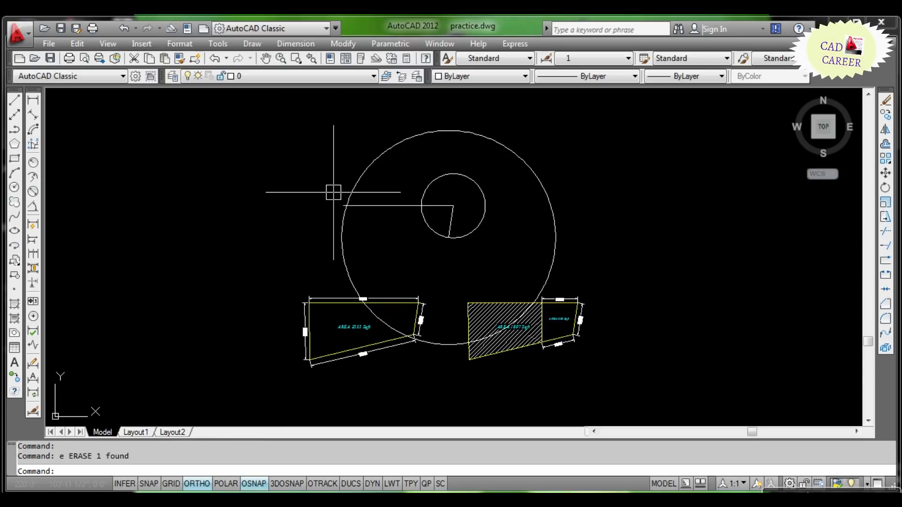
pyautogui.scroll(2, 318, 296)
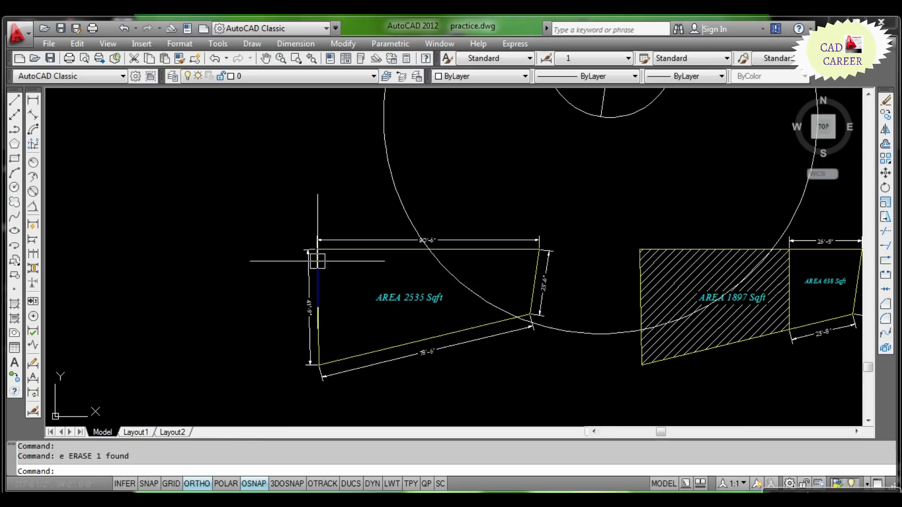
pyautogui.scroll(3, 319, 281)
pyautogui.scroll(-1, 323, 298)
pyautogui.scroll(1, 318, 298)
pyautogui.scroll(-2, 312, 246)
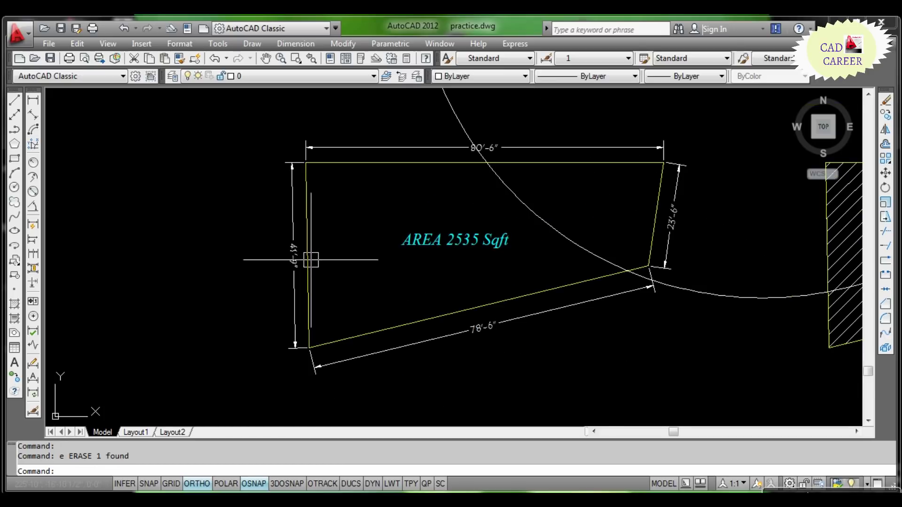
pyautogui.scroll(2, 311, 260)
pyautogui.scroll(-4, 301, 242)
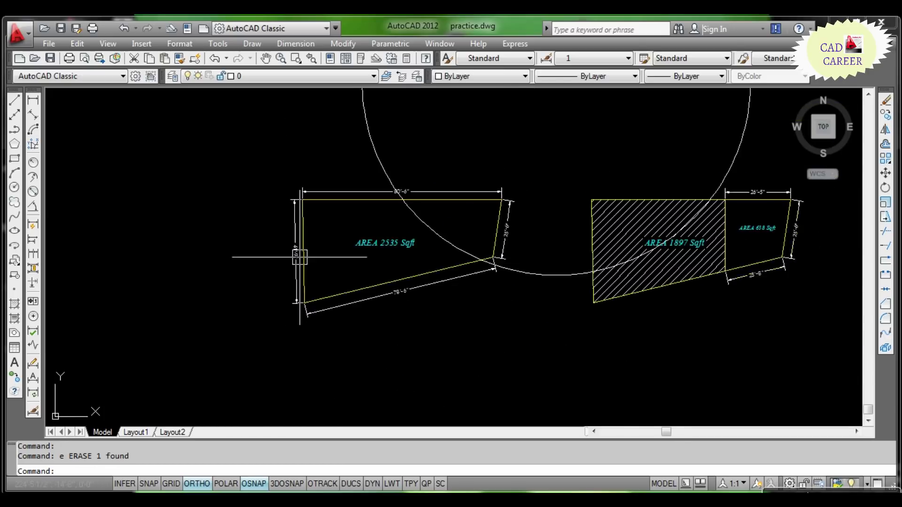
pyautogui.scroll(-2, 329, 197)
pyautogui.scroll(4, 346, 135)
pyautogui.scroll(-4, 341, 163)
pyautogui.scroll(2, 340, 162)
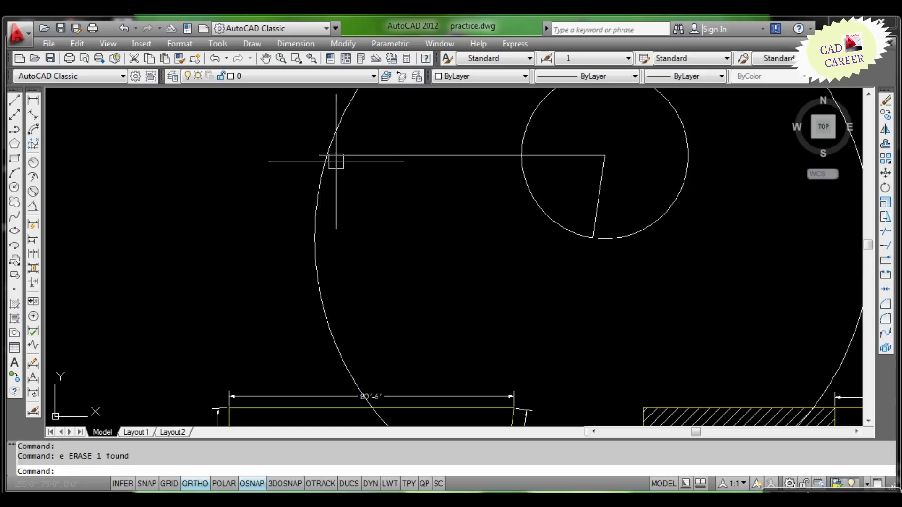
# Draw a 41'-9" radius circle centred on the snapped quadrant point.
pyautogui.write('c')
pyautogui.press('Return')
pyautogui.click(317, 203)
pyautogui.write("41'9")
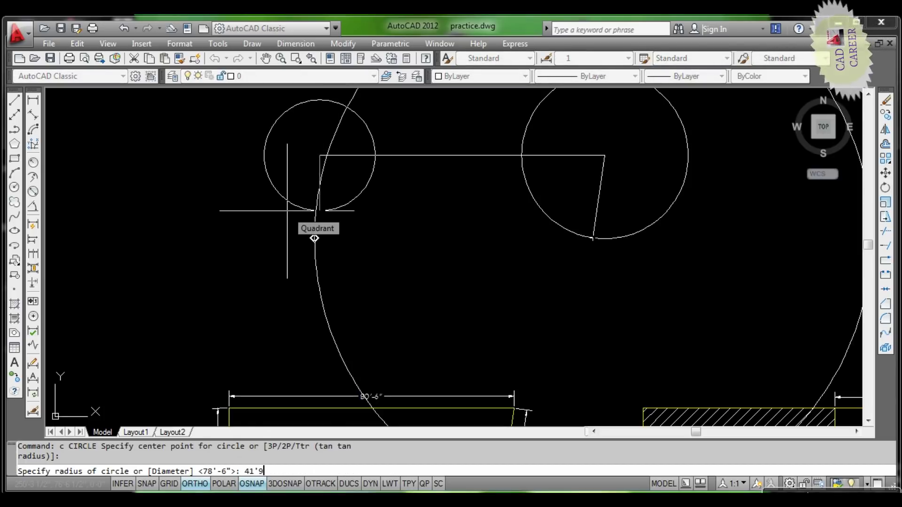
pyautogui.press('Return')
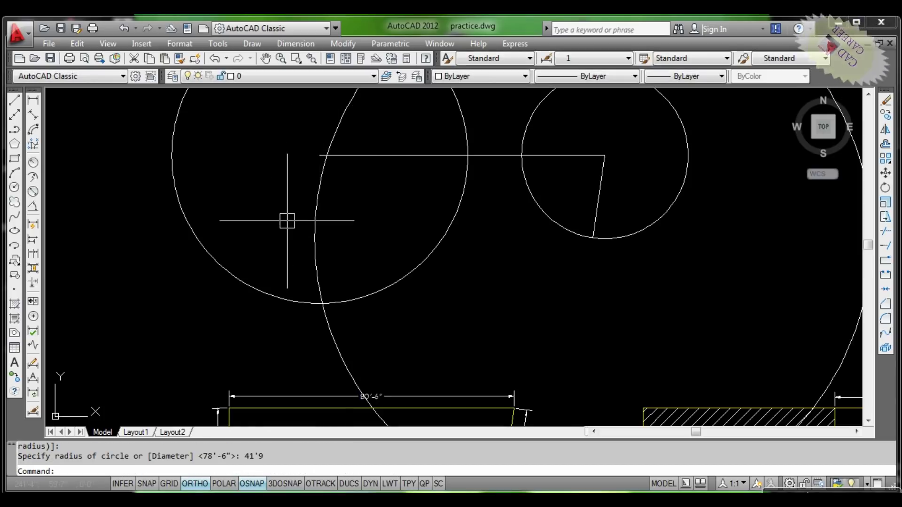
pyautogui.scroll(-2, 270, 245)
pyautogui.write('l')
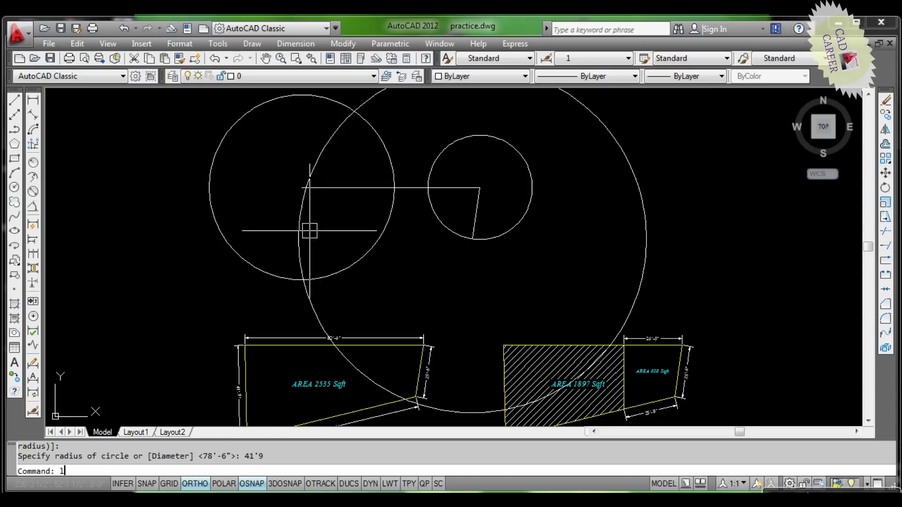
# Draw outline lines joining the circle intersections to close the four-sided plot.
pyautogui.press('Return')
pyautogui.scroll(2, 303, 184)
pyautogui.click(304, 182)
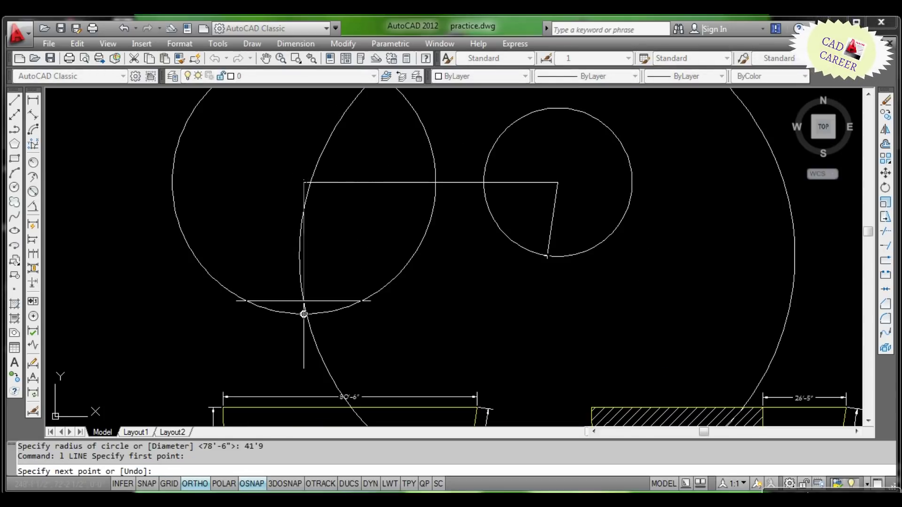
pyautogui.click(307, 314)
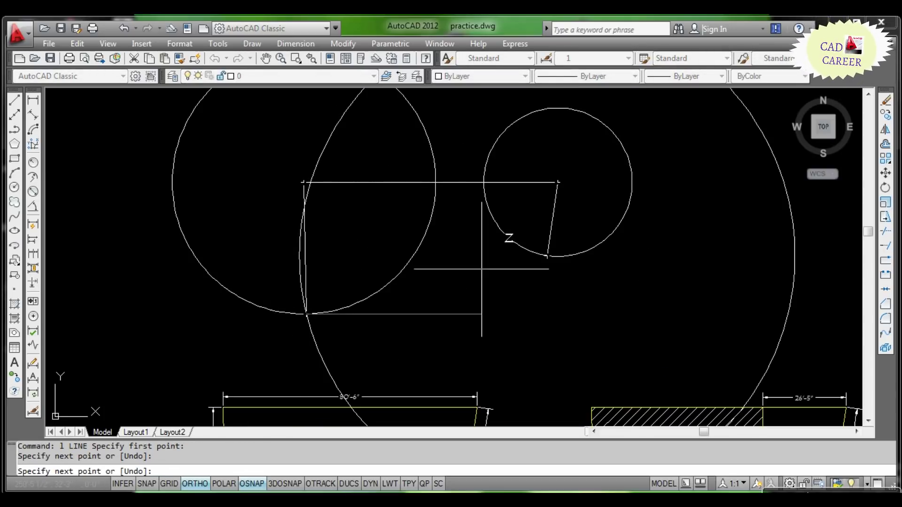
pyautogui.scroll(2, 536, 258)
pyautogui.scroll(1, 562, 252)
pyautogui.click(574, 242)
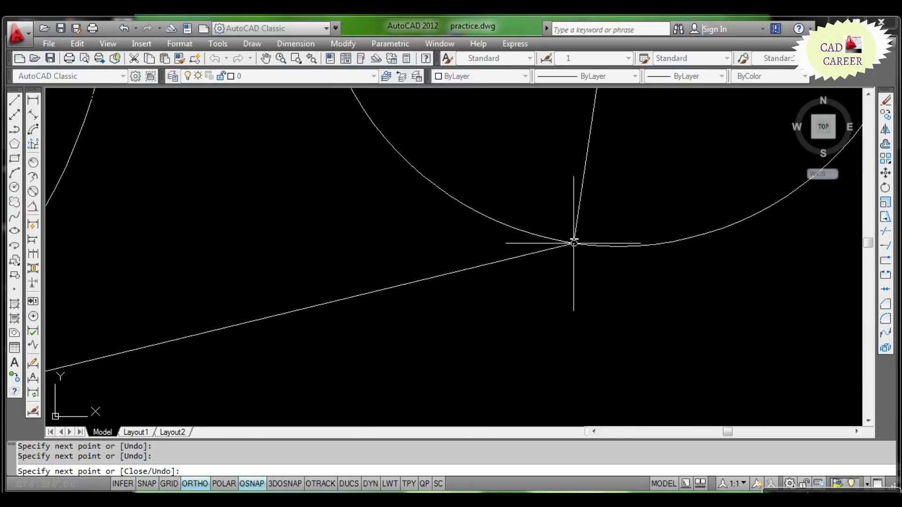
pyautogui.press('Return')
pyautogui.scroll(-2, 574, 243)
pyautogui.scroll(-2, 508, 270)
# Window-select the three construction circles and erase them.
pyautogui.click(553, 185)
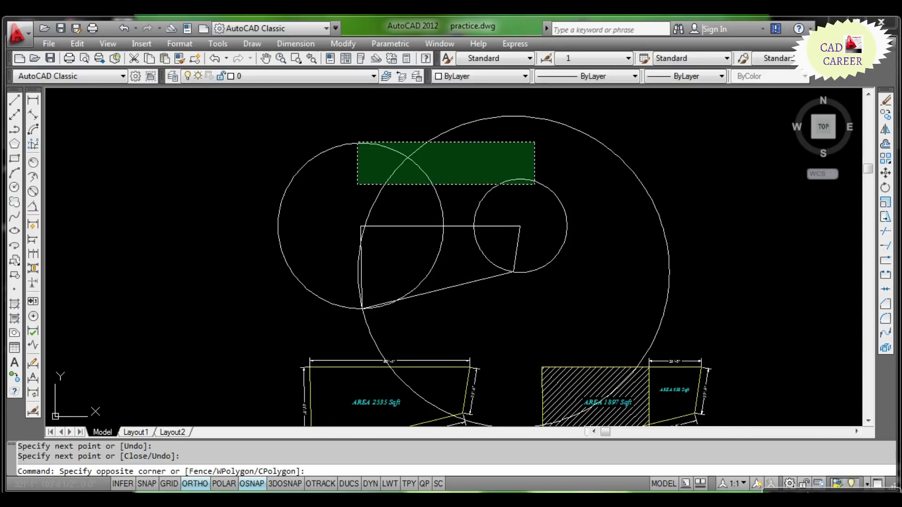
pyautogui.click(356, 141)
pyautogui.write('e')
pyautogui.press('Return')
pyautogui.scroll(2, 443, 223)
pyautogui.scroll(-2, 423, 232)
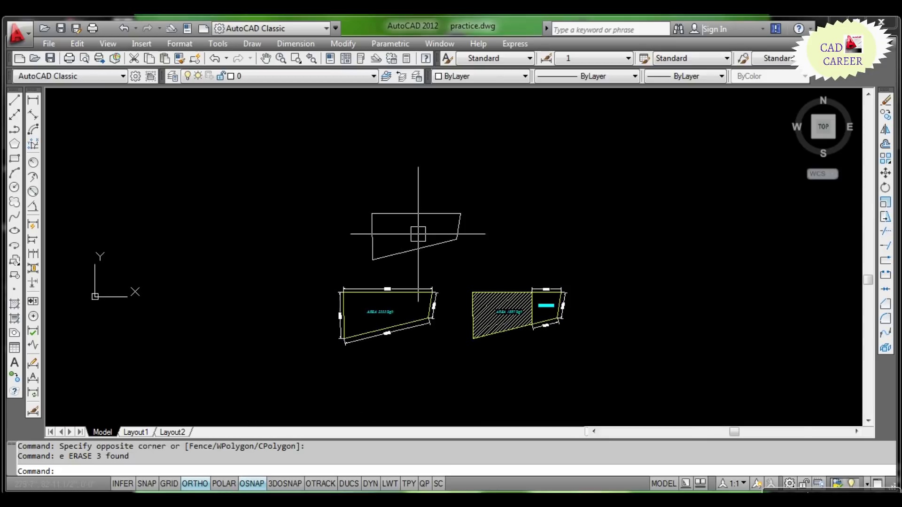
pyautogui.scroll(2, 435, 272)
pyautogui.scroll(2, 402, 211)
pyautogui.scroll(1, 377, 266)
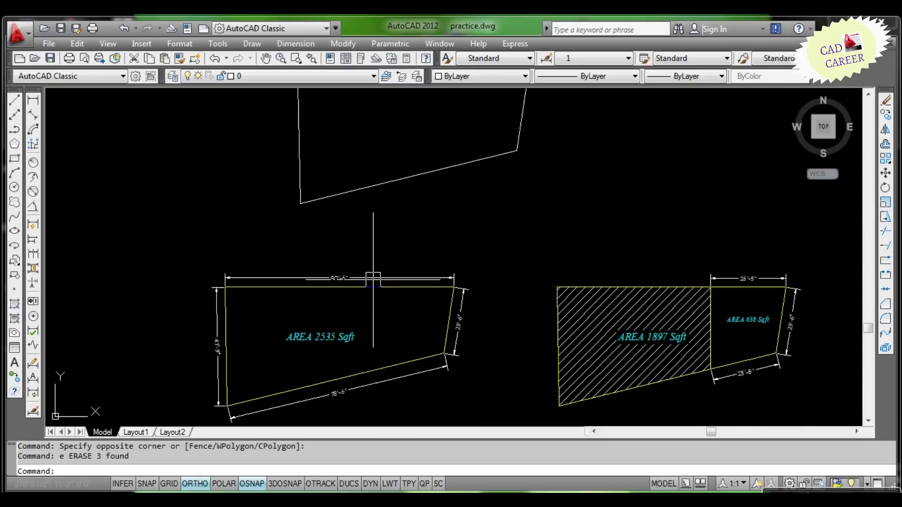
pyautogui.scroll(-3, 373, 278)
pyautogui.scroll(2, 386, 238)
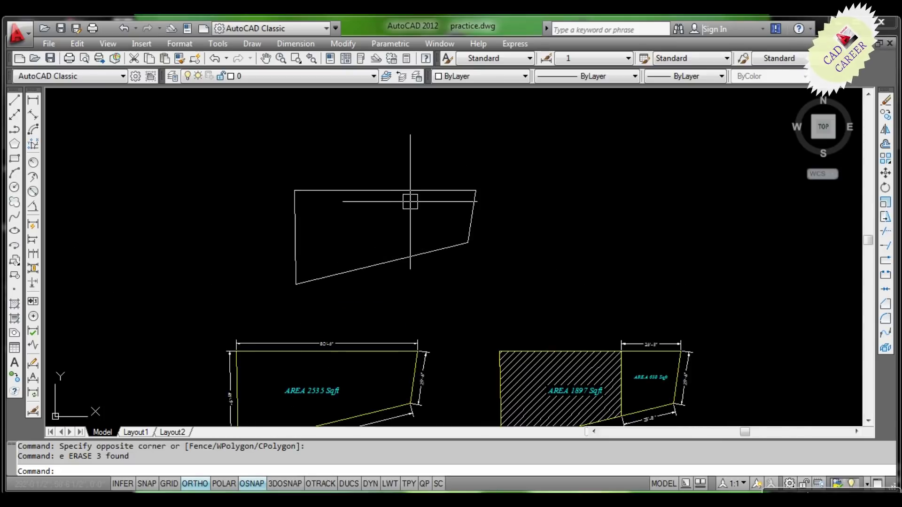
# Add aligned dimensions to the outline's top (80'-6") and left (41'-9") edges.
pyautogui.click(34, 117)
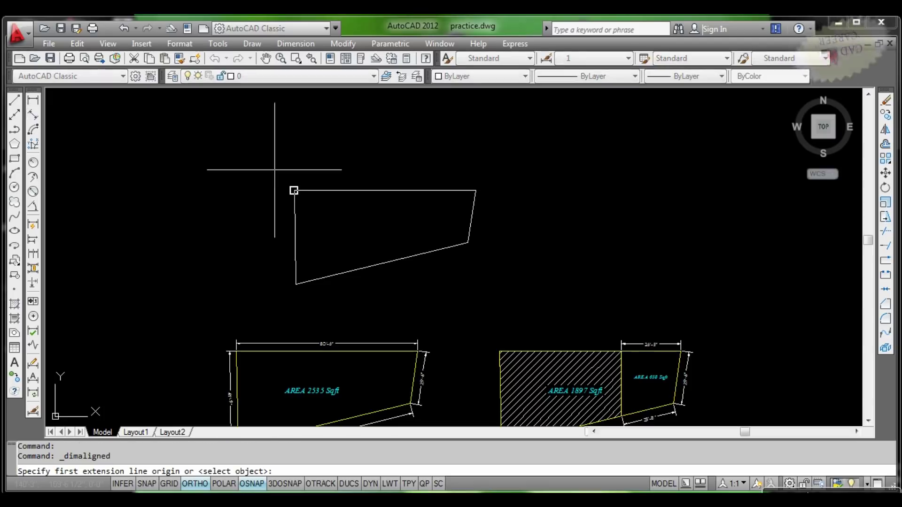
pyautogui.press('Return')
pyautogui.click(382, 191)
pyautogui.scroll(3, 375, 170)
pyautogui.click(372, 173)
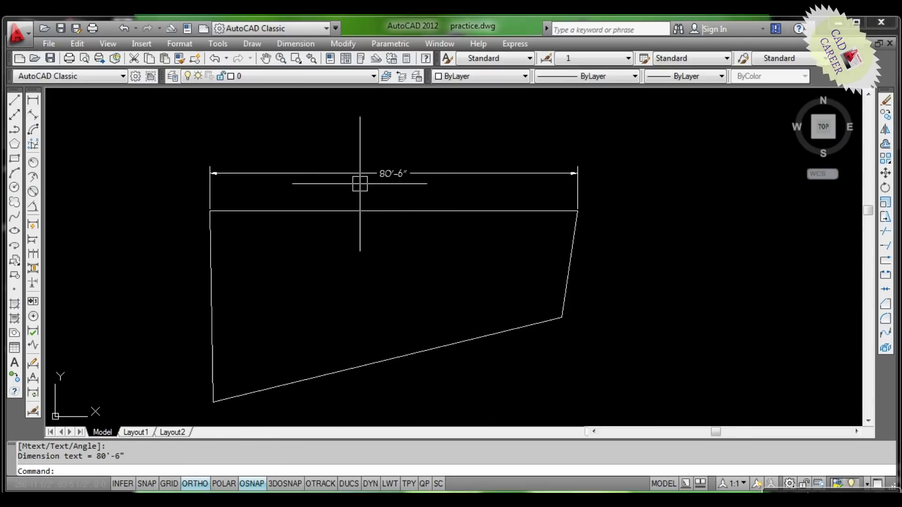
pyautogui.press('Return')
pyautogui.press('Return')
pyautogui.click(212, 257)
pyautogui.scroll(2, 207, 264)
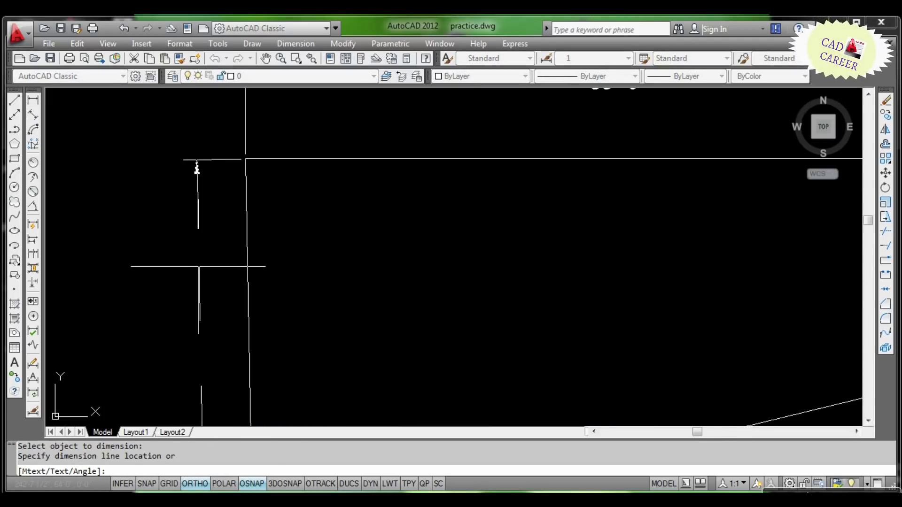
pyautogui.click(199, 263)
# Add aligned dimensions to the bottom (78'-6") and right (23'-6") edges.
pyautogui.moveTo(357, 413); pyautogui.dragTo(268, 269, button='middle')
pyautogui.press('Return')
pyautogui.press('Return')
pyautogui.click(356, 261)
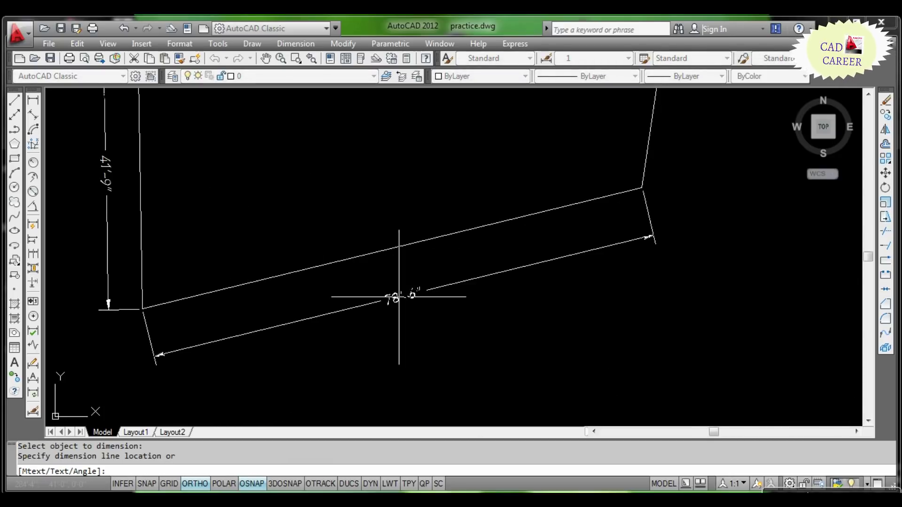
pyautogui.click(401, 304)
pyautogui.scroll(-2, 401, 304)
pyautogui.scroll(3, 644, 165)
pyautogui.press('Return')
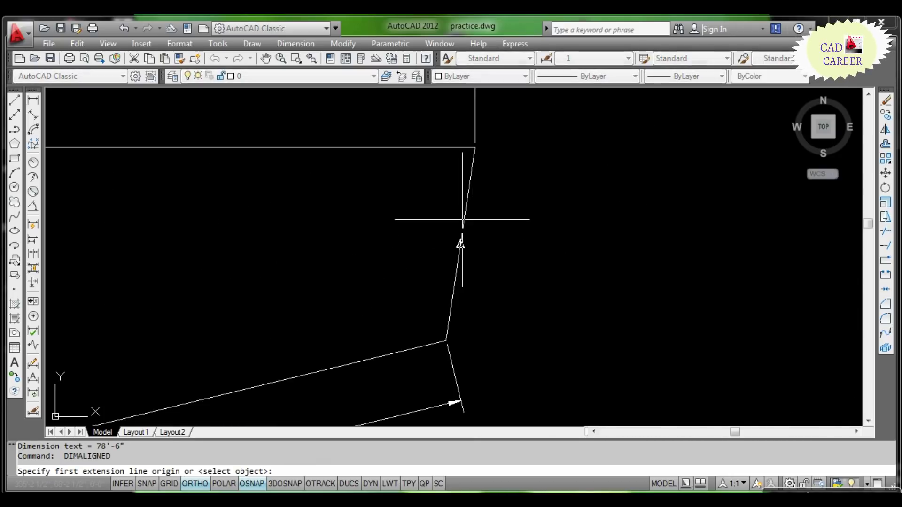
pyautogui.press('Return')
pyautogui.click(464, 212)
pyautogui.click(535, 216)
pyautogui.scroll(-4, 463, 191)
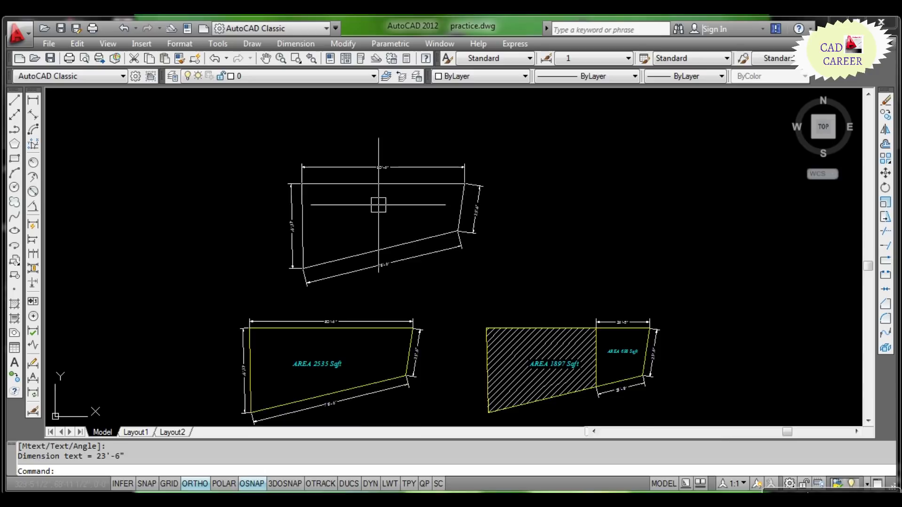
pyautogui.scroll(2, 377, 204)
pyautogui.scroll(-2, 484, 193)
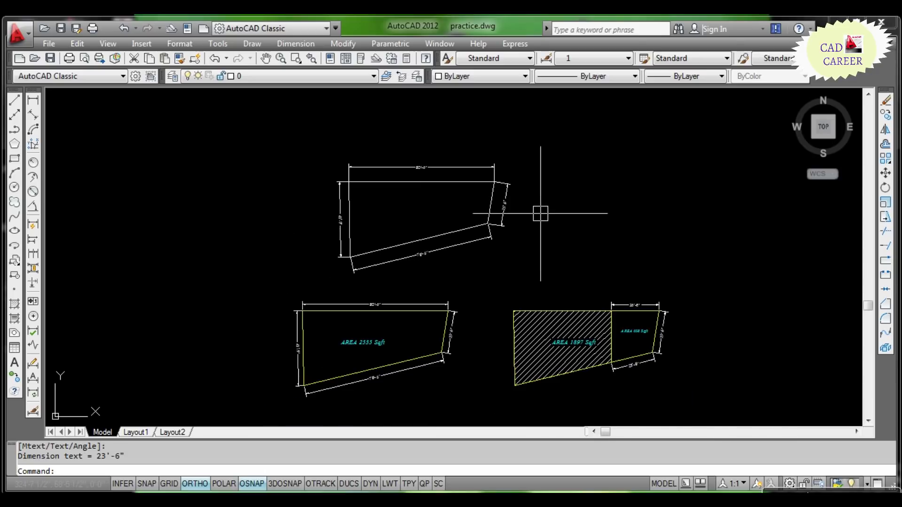
pyautogui.scroll(2, 540, 212)
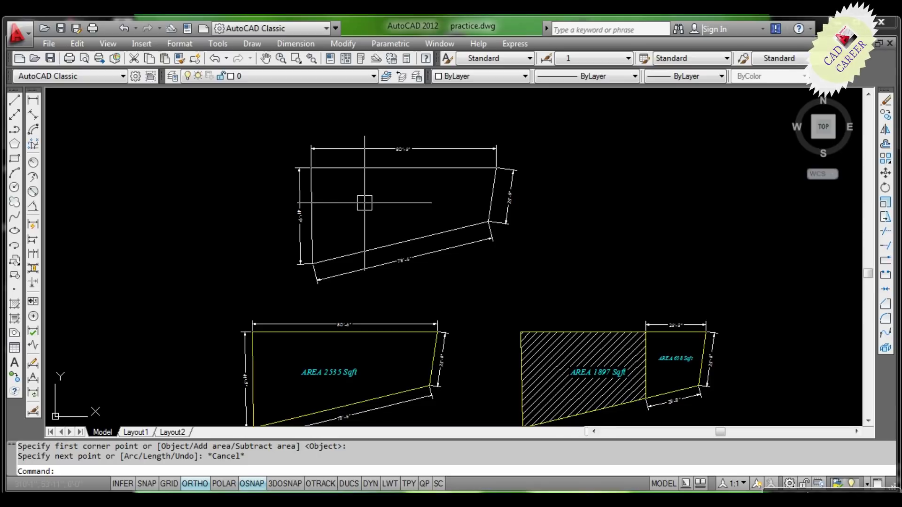
pyautogui.write('AREa')
# Measure the new outline's four corners with AREA: 2535.236 sq ft, perimeter 224'-3".
pyautogui.press('Return')
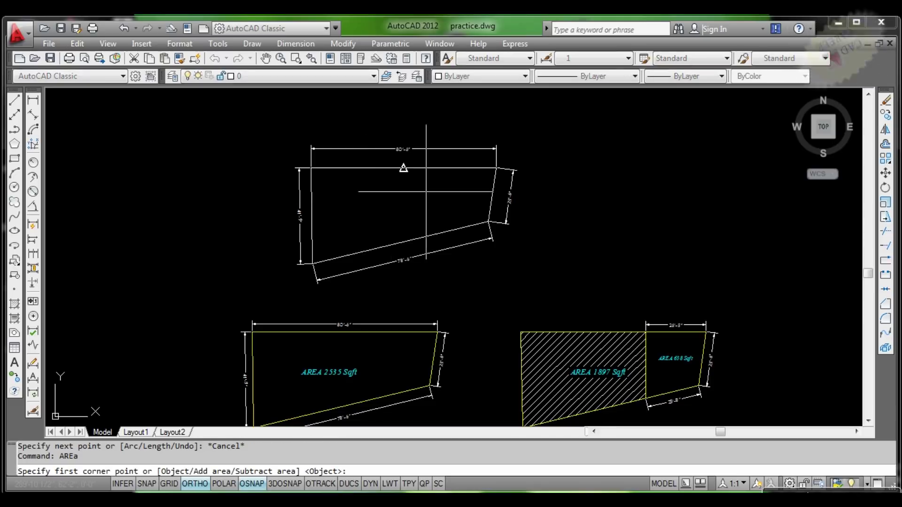
pyautogui.scroll(6, 496, 167)
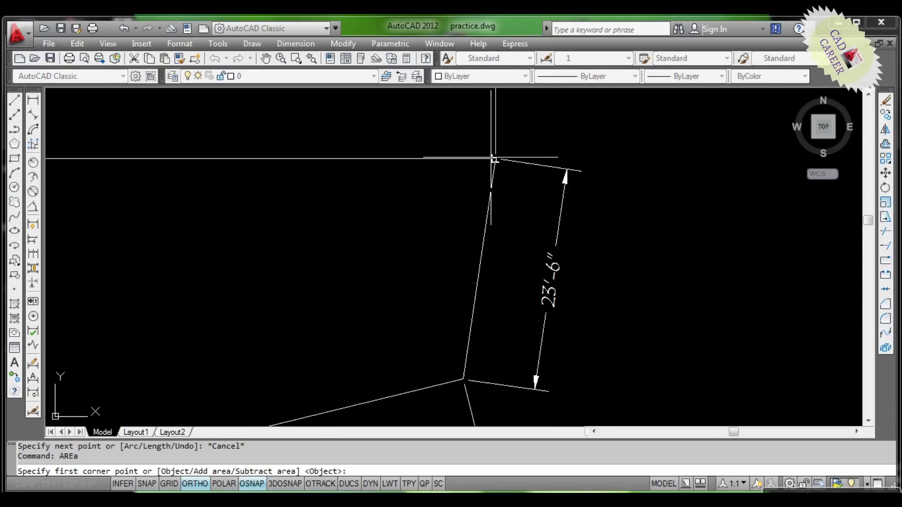
pyautogui.click(493, 159)
pyautogui.scroll(-6, 493, 159)
pyautogui.scroll(6, 185, 163)
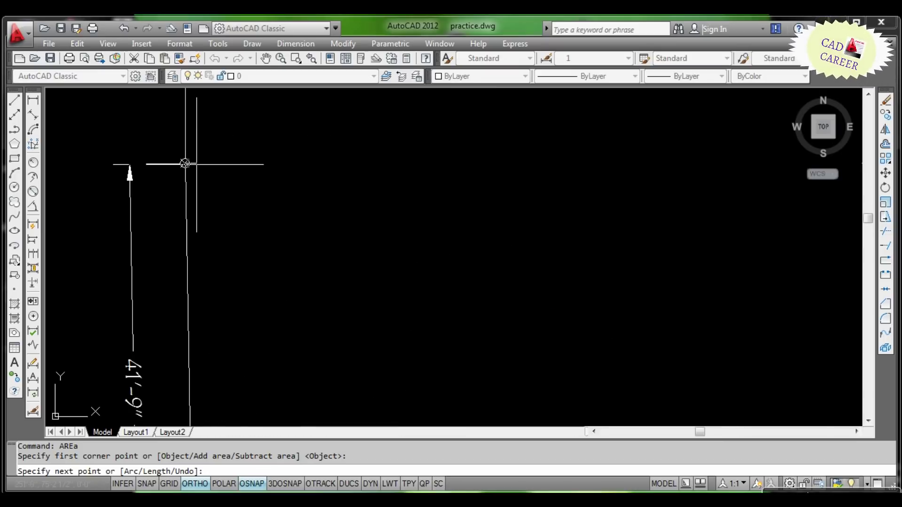
pyautogui.click(185, 164)
pyautogui.scroll(-5, 187, 163)
pyautogui.scroll(4, 184, 282)
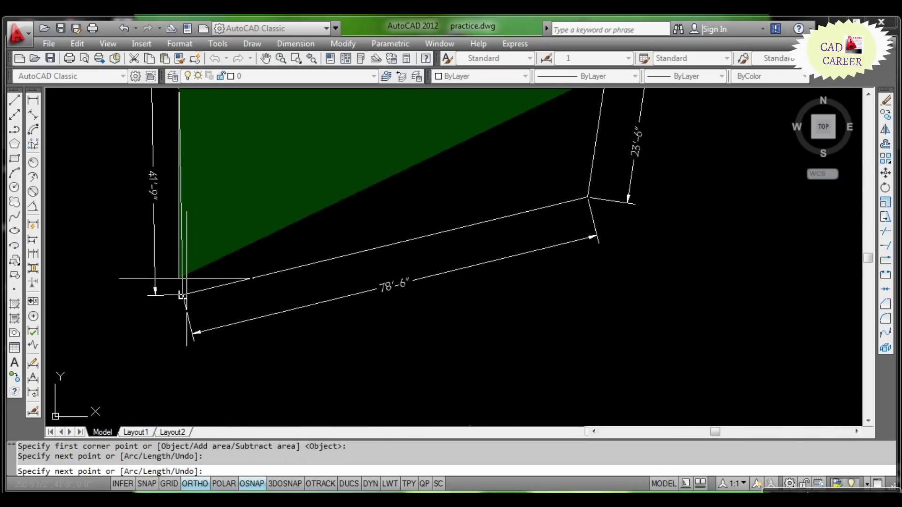
pyautogui.scroll(2, 181, 294)
pyautogui.scroll(2, 181, 293)
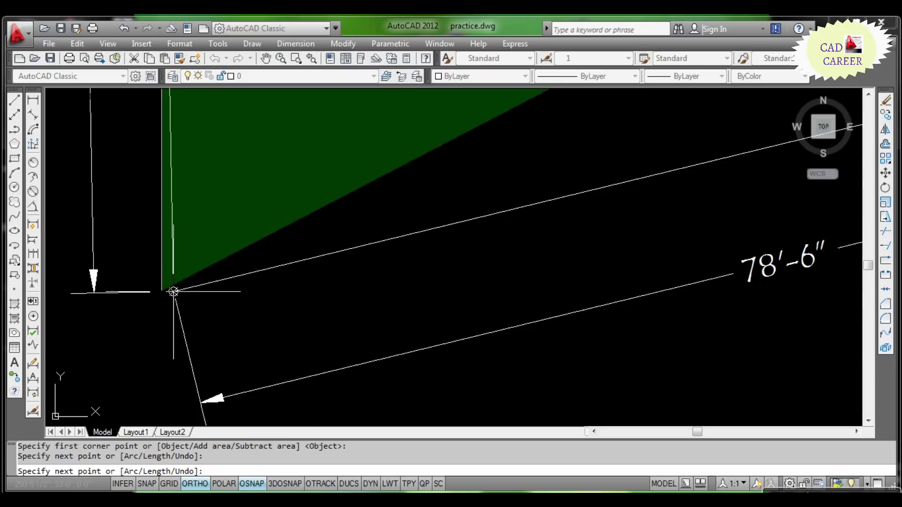
pyautogui.click(172, 292)
pyautogui.scroll(-5, 172, 292)
pyautogui.scroll(4, 411, 373)
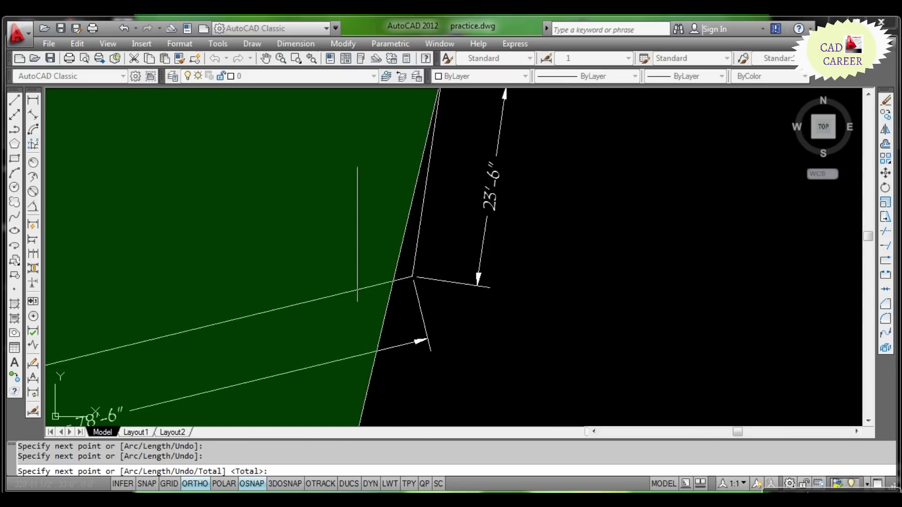
pyautogui.scroll(2, 464, 320)
pyautogui.click(464, 319)
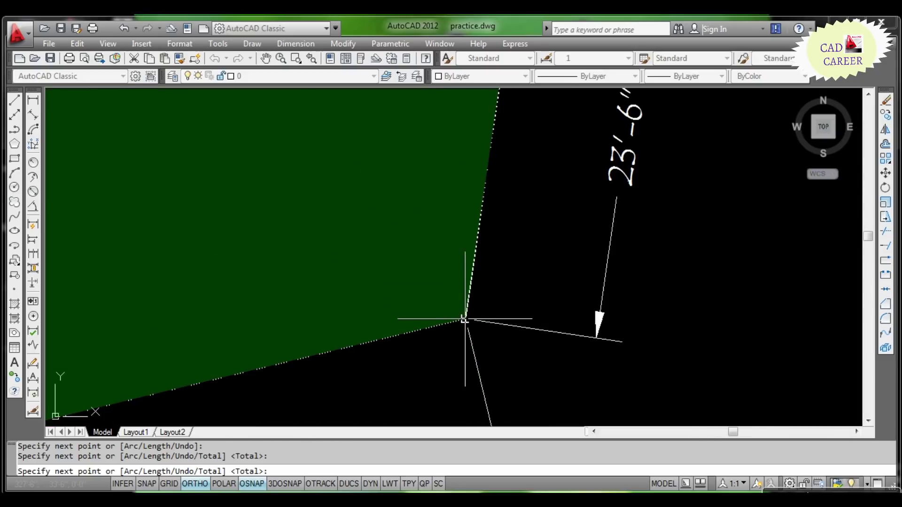
pyautogui.press('Return')
pyautogui.scroll(-8, 464, 320)
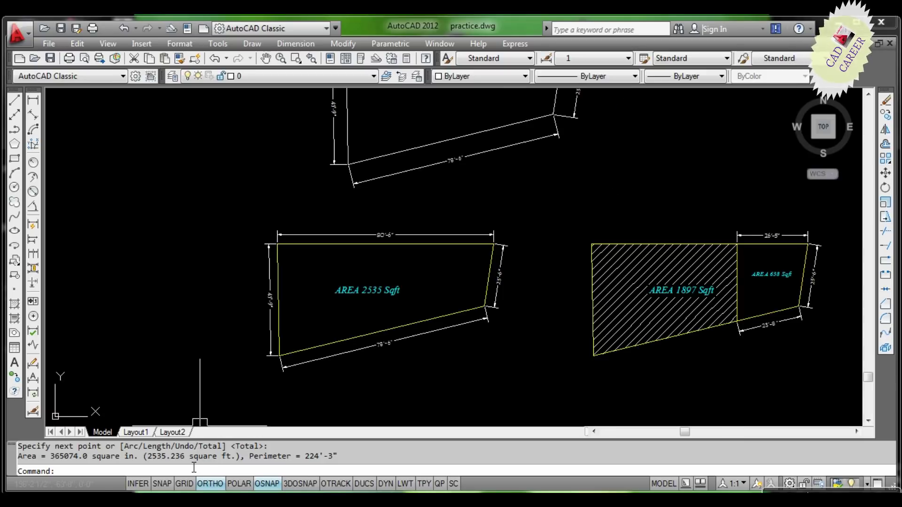
# Cancel the running command and erase the upper outline's top and right-side dimensions.
pyautogui.scroll(2, 403, 291)
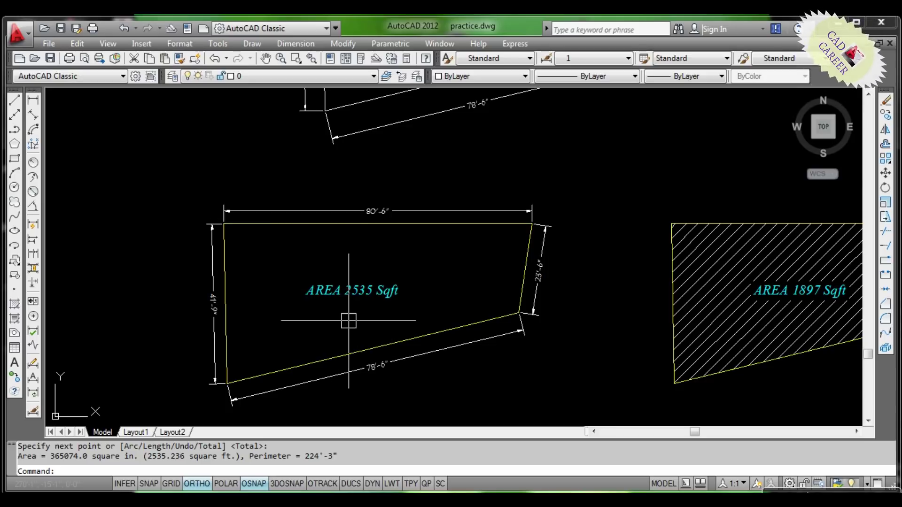
pyautogui.scroll(-2, 326, 323)
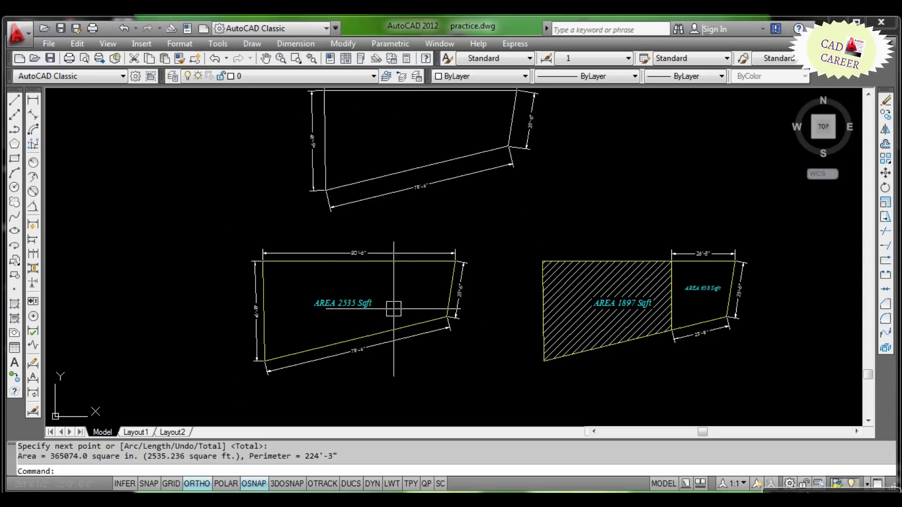
pyautogui.scroll(-2, 394, 308)
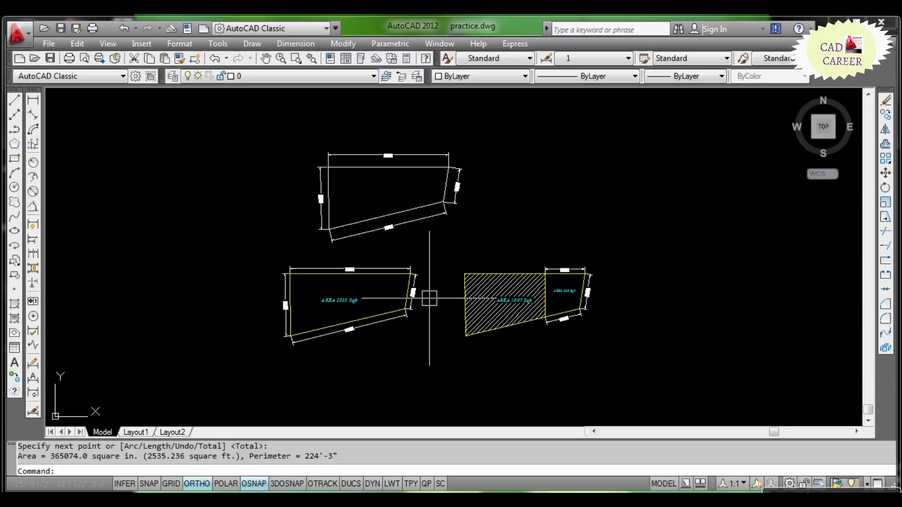
pyautogui.press('Escape')
pyautogui.press('Escape')
pyautogui.scroll(4, 564, 310)
pyautogui.scroll(-2, 590, 254)
pyautogui.scroll(2, 590, 254)
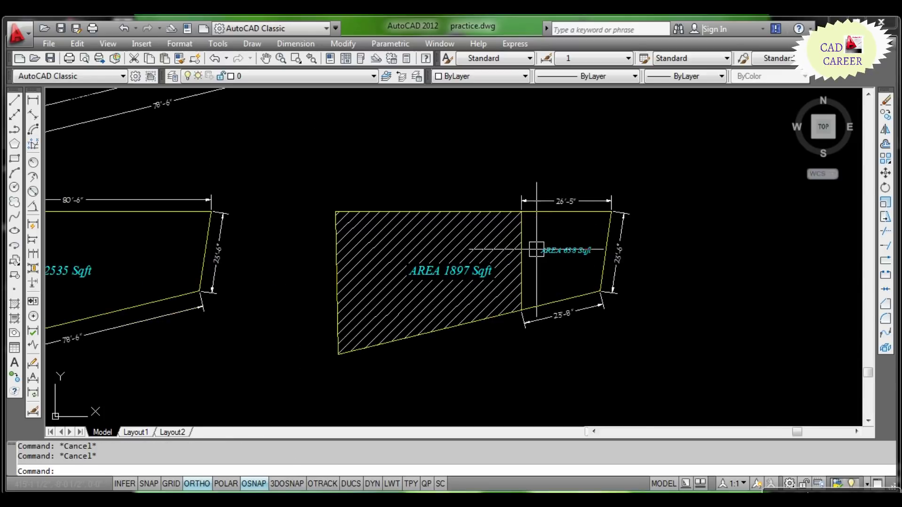
pyautogui.scroll(-3, 605, 264)
pyautogui.scroll(3, 464, 181)
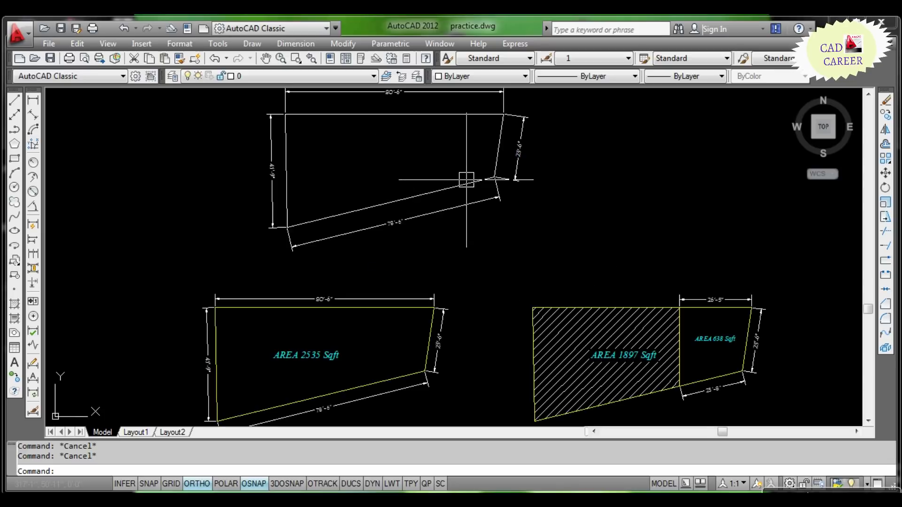
pyautogui.scroll(-2, 472, 179)
pyautogui.scroll(4, 491, 120)
pyautogui.click(491, 119)
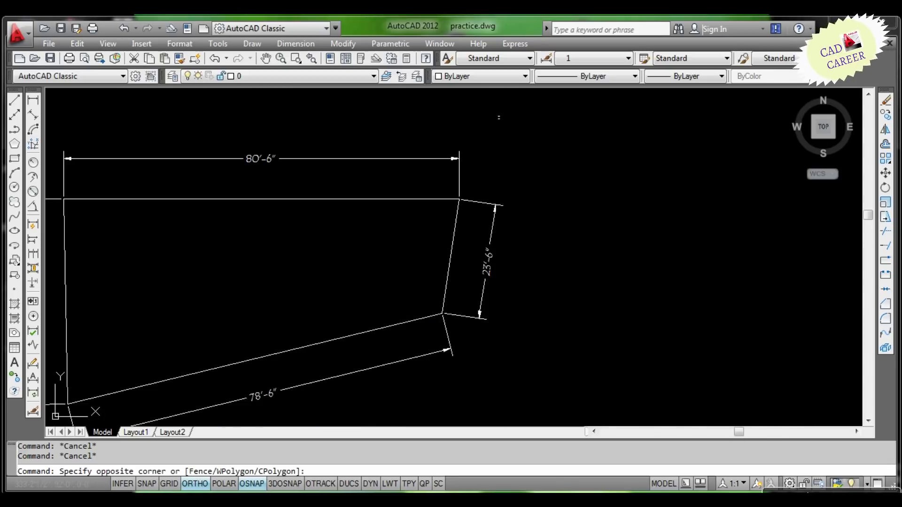
pyautogui.click(393, 172)
pyautogui.press('Return')
pyautogui.click(486, 202)
pyautogui.press('Delete')
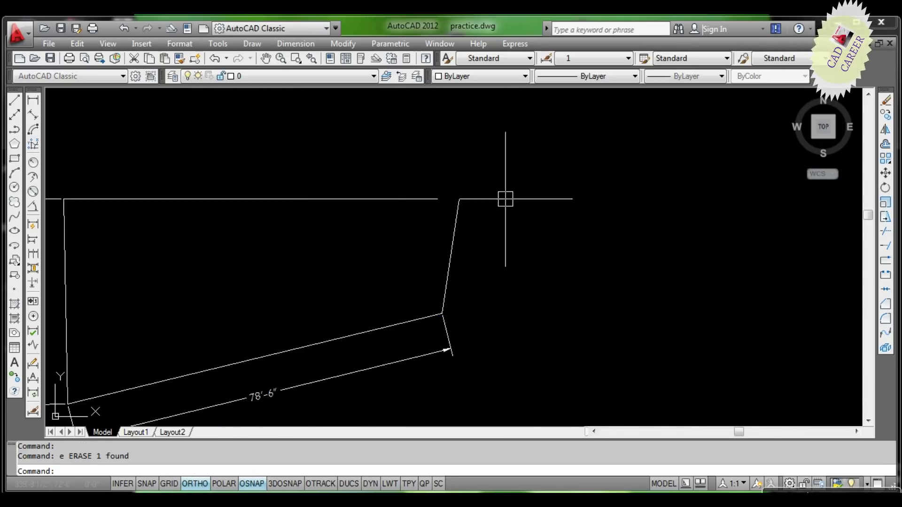
# Erase the upper outline's bottom and left dimensions.
pyautogui.scroll(-3, 464, 258)
pyautogui.click(291, 309)
pyautogui.write('e')
pyautogui.press('Return')
pyautogui.click(190, 195)
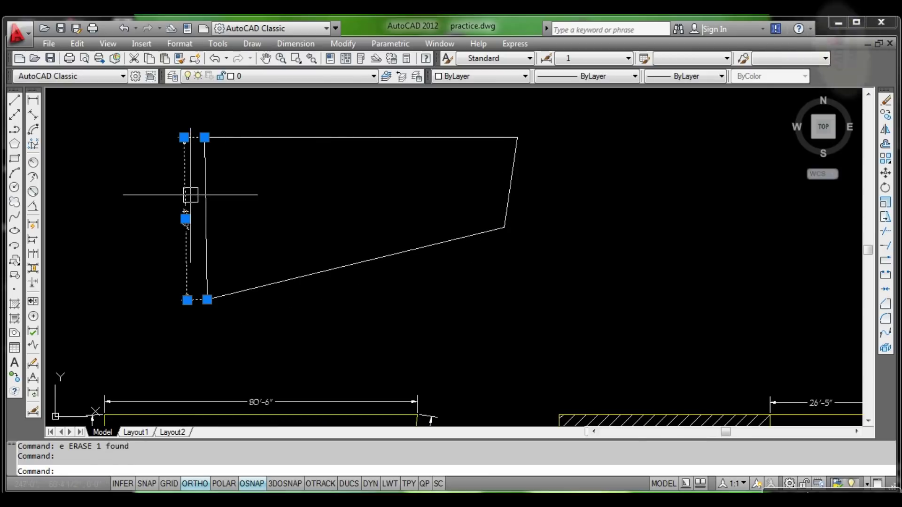
pyautogui.press('Delete')
pyautogui.scroll(-4, 226, 211)
pyautogui.scroll(6, 462, 298)
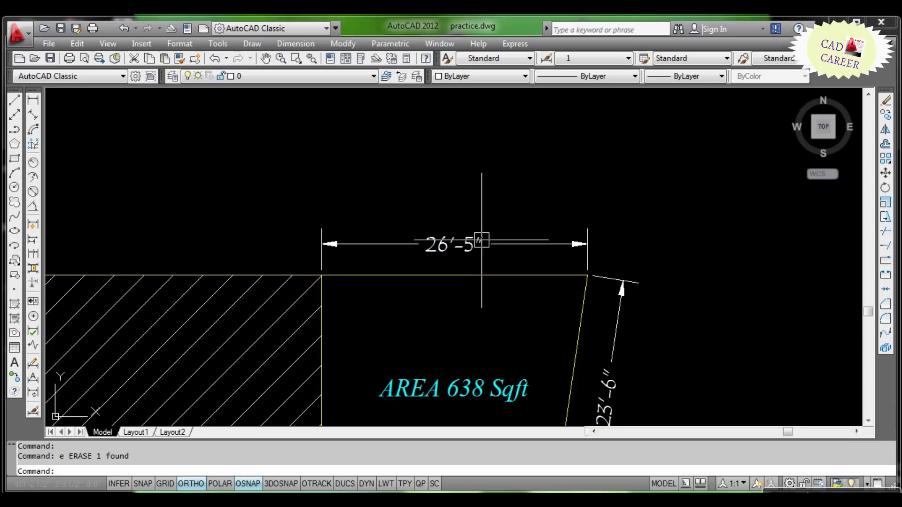
pyautogui.scroll(-4, 478, 260)
pyautogui.scroll(-2, 493, 271)
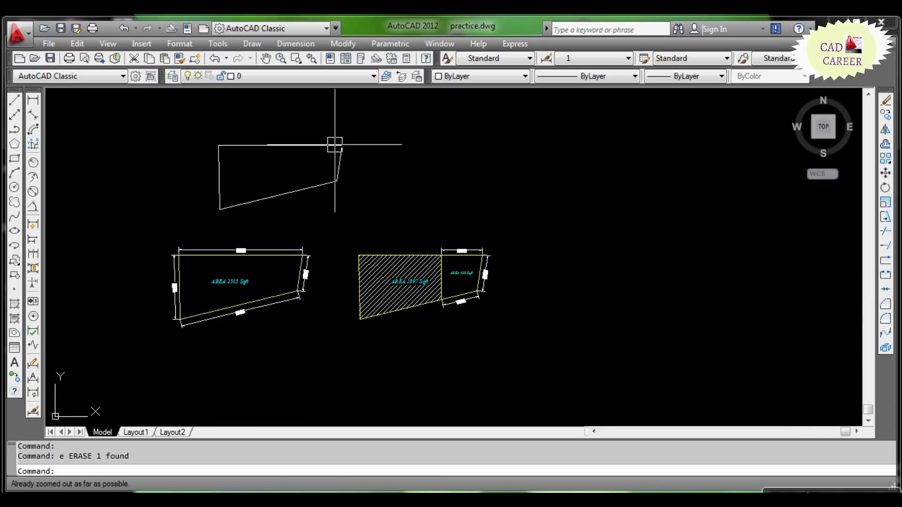
pyautogui.scroll(6, 334, 145)
# Draw a 26'-5" radius circle centred on the outline's top-right corner.
pyautogui.write('c')
pyautogui.press('Return')
pyautogui.click(385, 160)
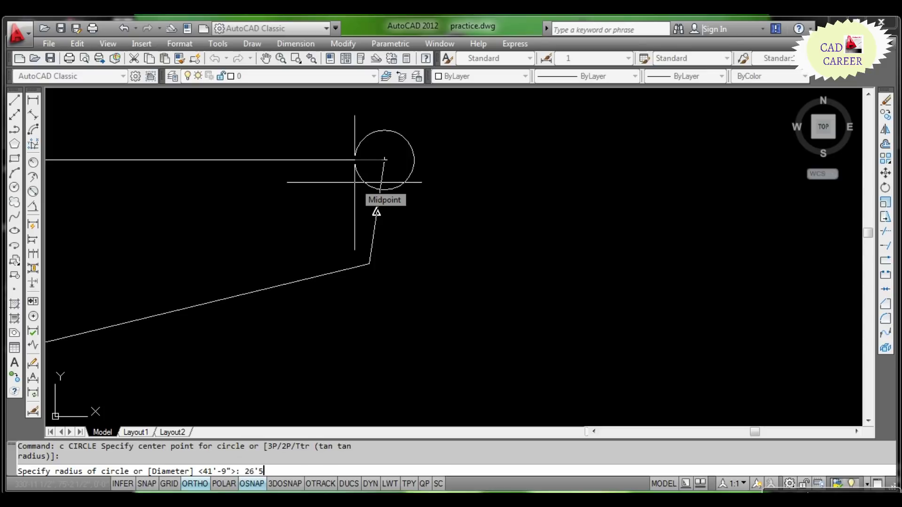
pyautogui.press('Return')
pyautogui.scroll(-5, 354, 181)
pyautogui.scroll(4, 529, 314)
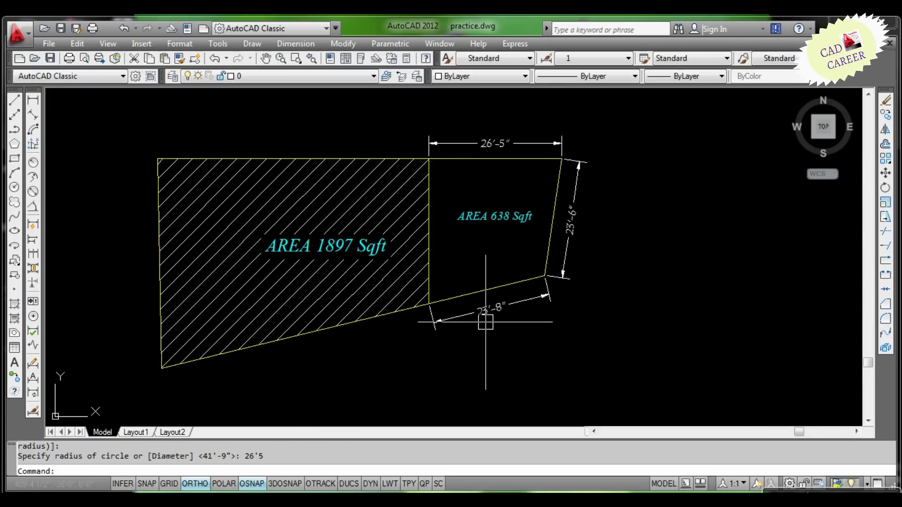
pyautogui.scroll(-4, 497, 325)
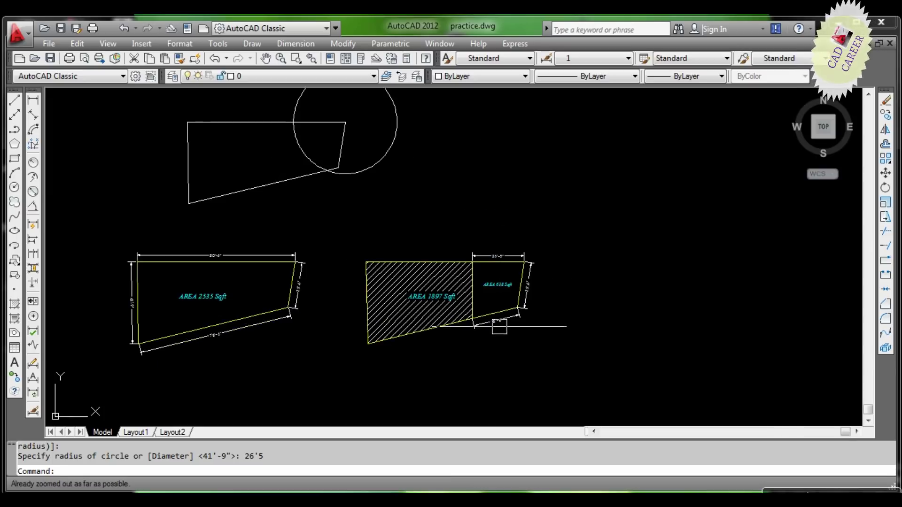
pyautogui.scroll(3, 321, 166)
# Draw a 23'-8" radius circle centred on the outline's bottom-right corner.
pyautogui.write('c')
pyautogui.press('Return')
pyautogui.click(352, 165)
pyautogui.write("23'8")
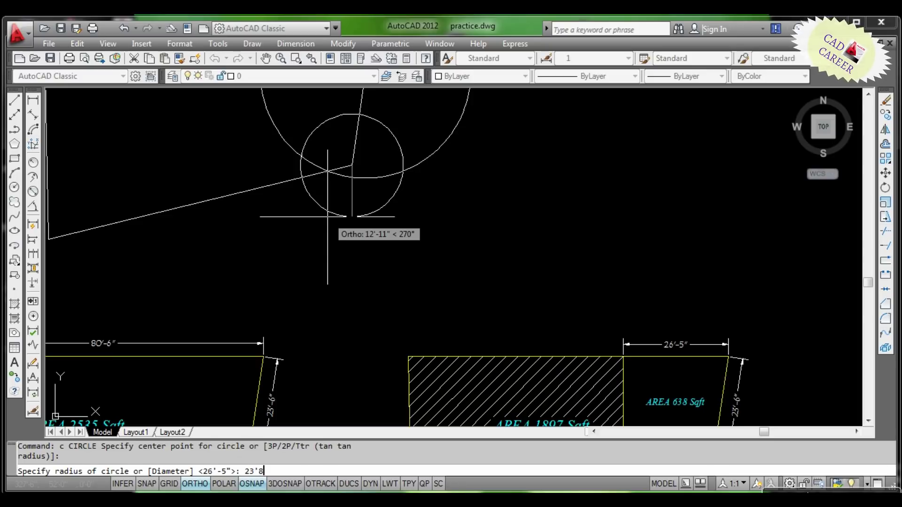
pyautogui.press('Return')
pyautogui.scroll(-2, 329, 239)
pyautogui.scroll(2, 312, 202)
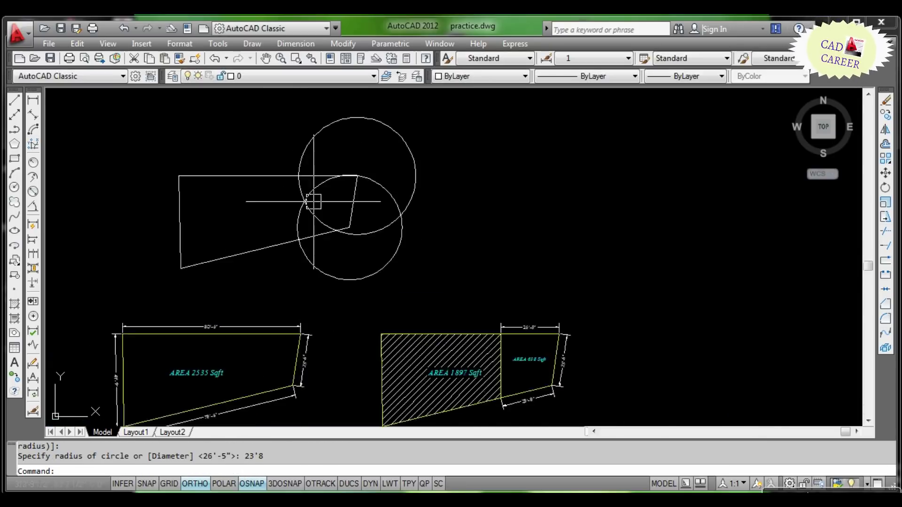
pyautogui.scroll(1, 313, 200)
pyautogui.press('Return')
# Draw the dividing line from the circles' intersection down to the plot's bottom edge.
pyautogui.click(299, 201)
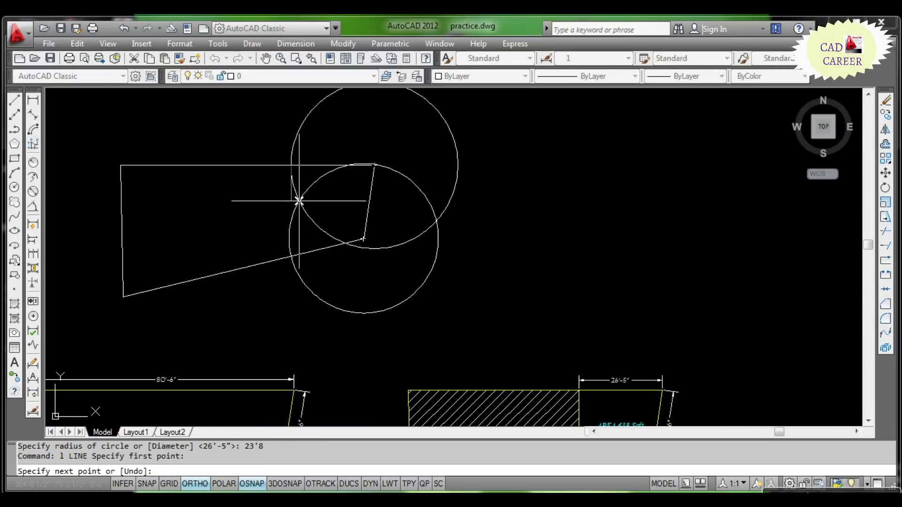
pyautogui.click(291, 256)
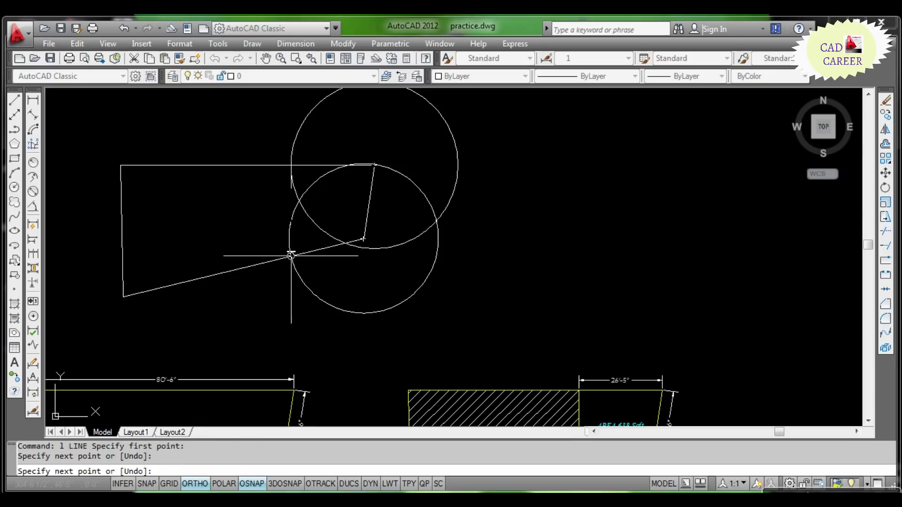
pyautogui.press('Return')
# Erase both construction circles.
pyautogui.click(315, 189)
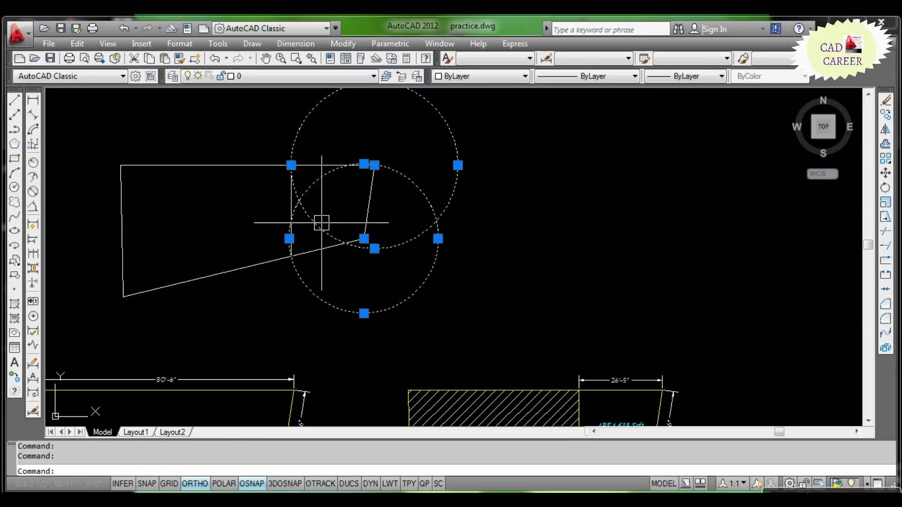
pyautogui.write('e')
pyautogui.press('Return')
pyautogui.scroll(-2, 373, 211)
pyautogui.scroll(1, 323, 214)
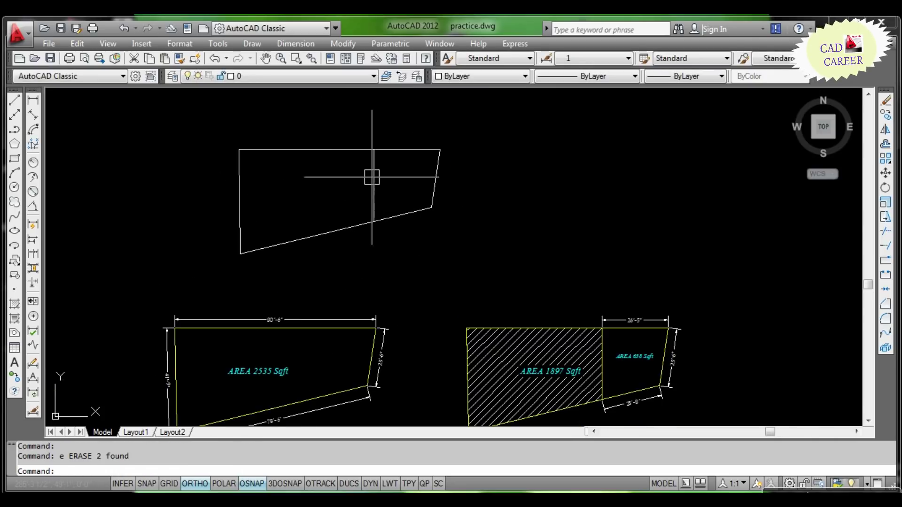
pyautogui.click(33, 117)
# Add aligned dimensions of 26'-5" on the top edge and 23'-8" on the bottom edge.
pyautogui.click(374, 150)
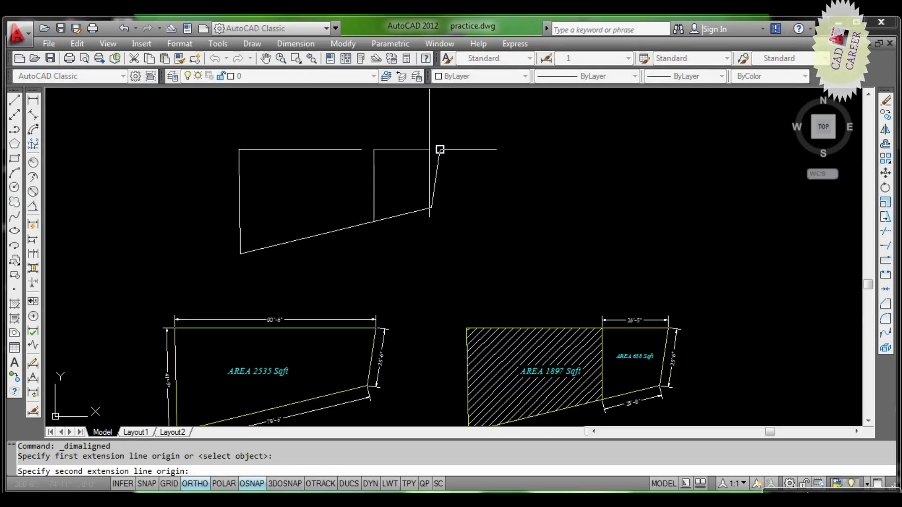
pyautogui.click(440, 149)
pyautogui.scroll(3, 439, 149)
pyautogui.click(403, 152)
pyautogui.scroll(-1, 383, 219)
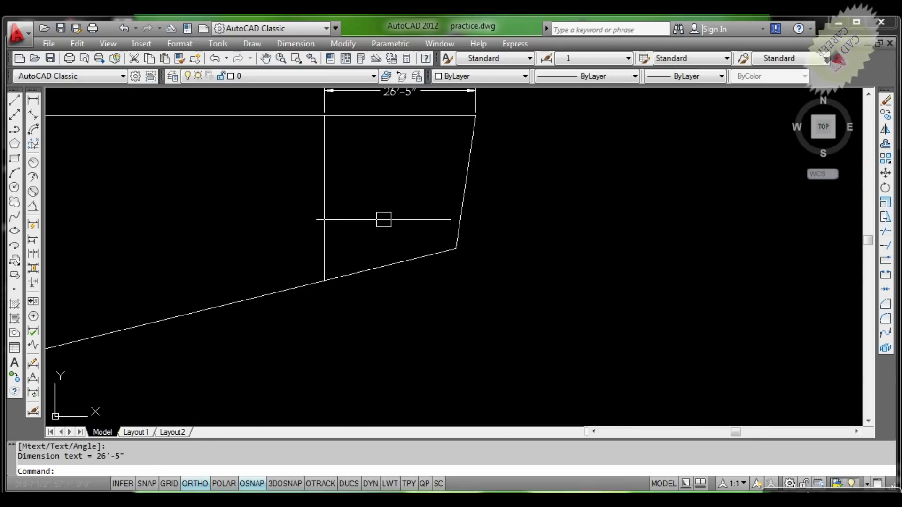
pyautogui.press('Return')
pyautogui.click(324, 280)
pyautogui.click(456, 248)
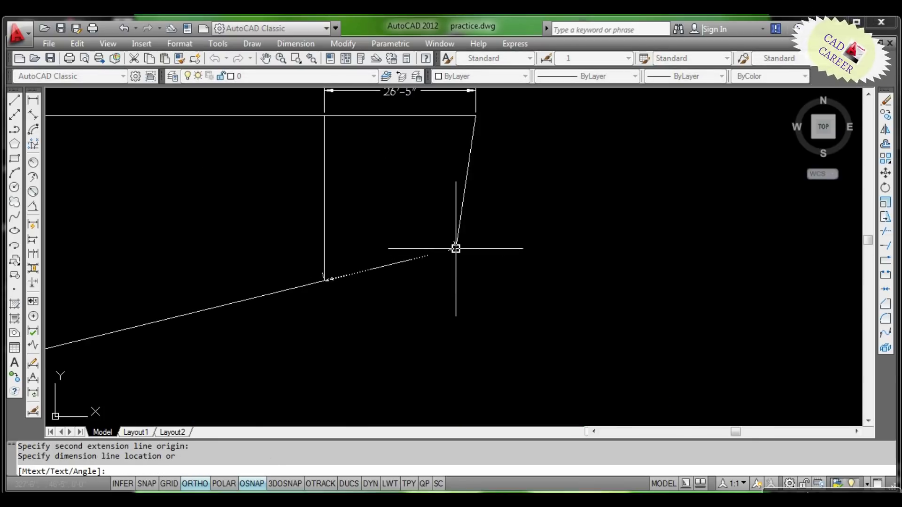
pyautogui.scroll(3, 425, 272)
pyautogui.click(427, 290)
pyautogui.scroll(-4, 428, 291)
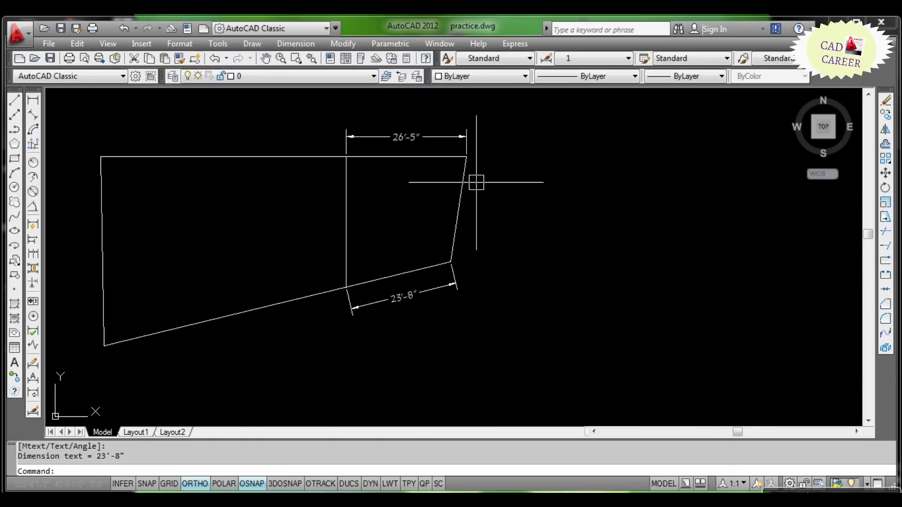
# Add a 23'-6" aligned dimension beside the right edge.
pyautogui.press('Return')
pyautogui.press('Return')
pyautogui.click(461, 196)
pyautogui.scroll(3, 459, 202)
pyautogui.click(487, 202)
pyautogui.scroll(-4, 489, 202)
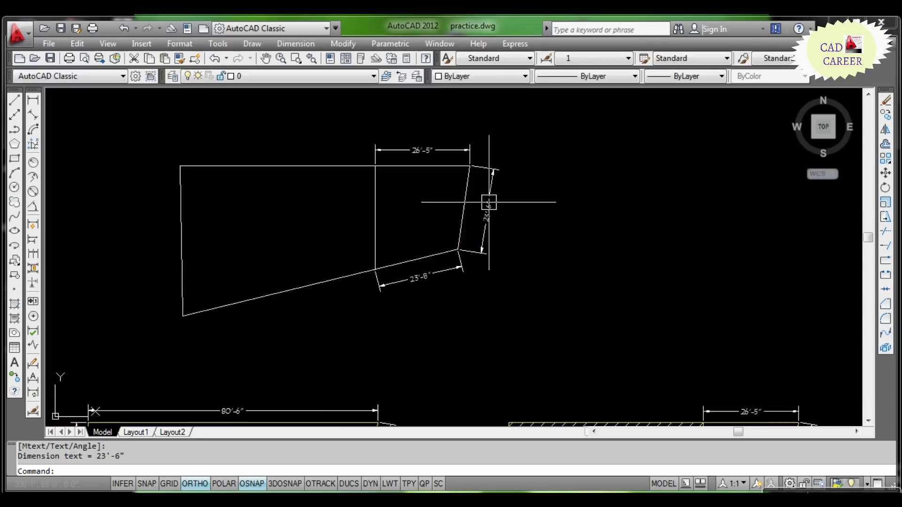
pyautogui.scroll(-2, 488, 202)
pyautogui.scroll(2, 346, 247)
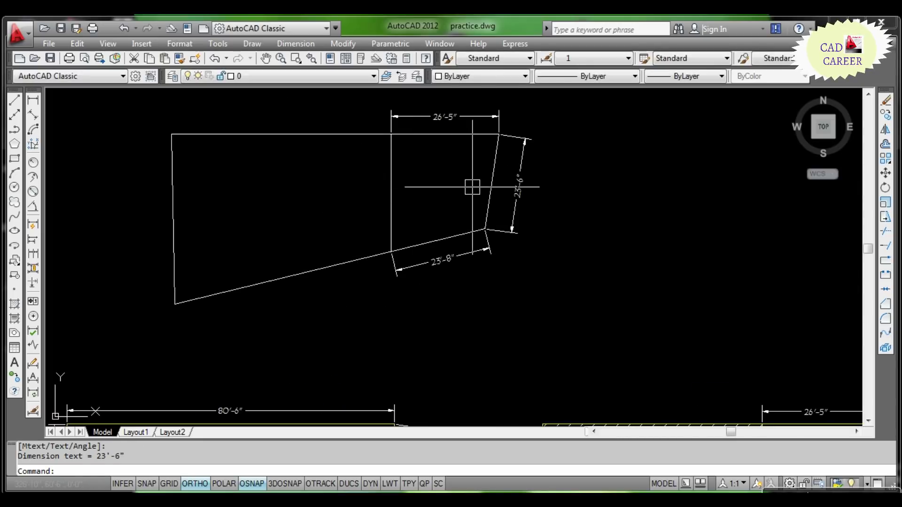
pyautogui.scroll(-2, 437, 181)
pyautogui.scroll(2, 437, 185)
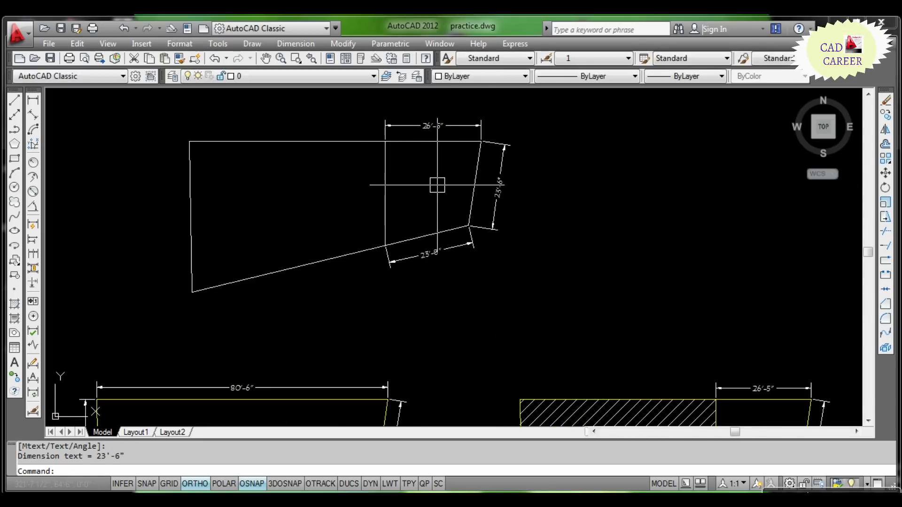
# Measure the right-hand part's four corners with AREA: 638.517 sq ft, perimeter 102'-5".
pyautogui.write('area')
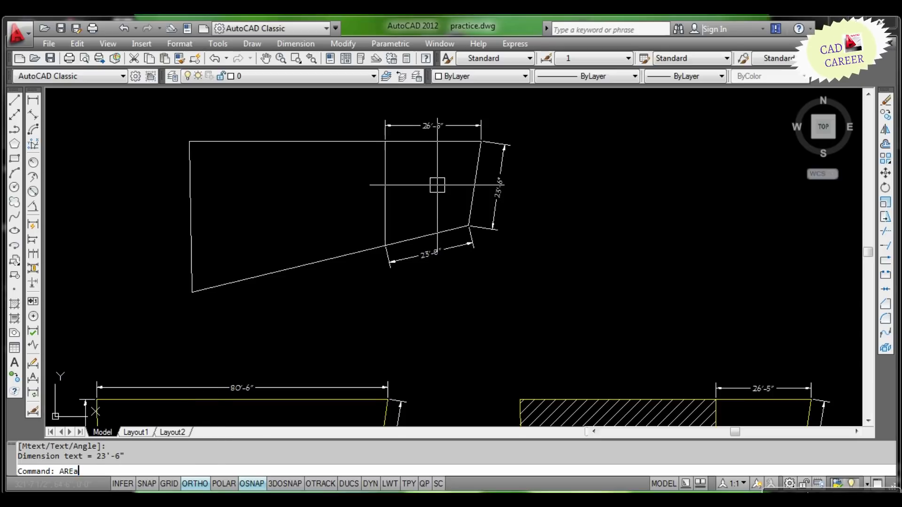
pyautogui.press('Return')
pyautogui.click(385, 141)
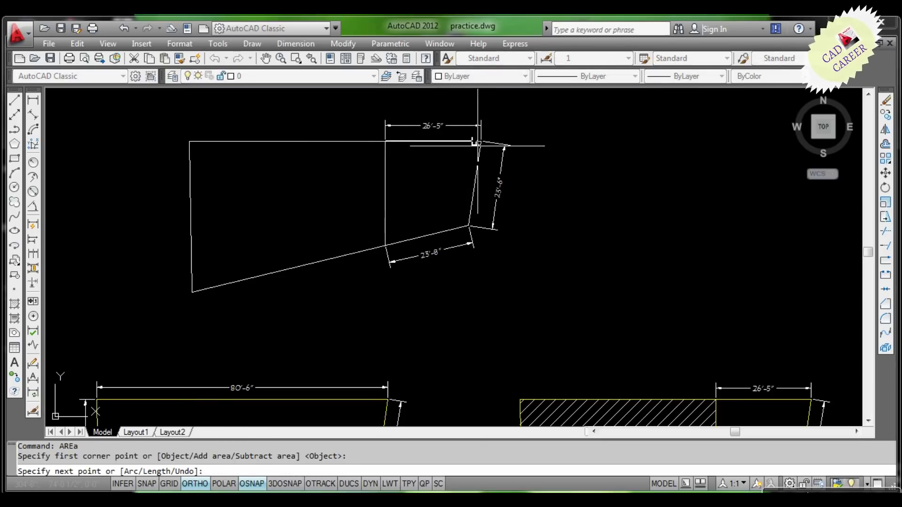
pyautogui.scroll(2, 478, 141)
pyautogui.scroll(3, 480, 137)
pyautogui.click(477, 136)
pyautogui.scroll(-2, 481, 94)
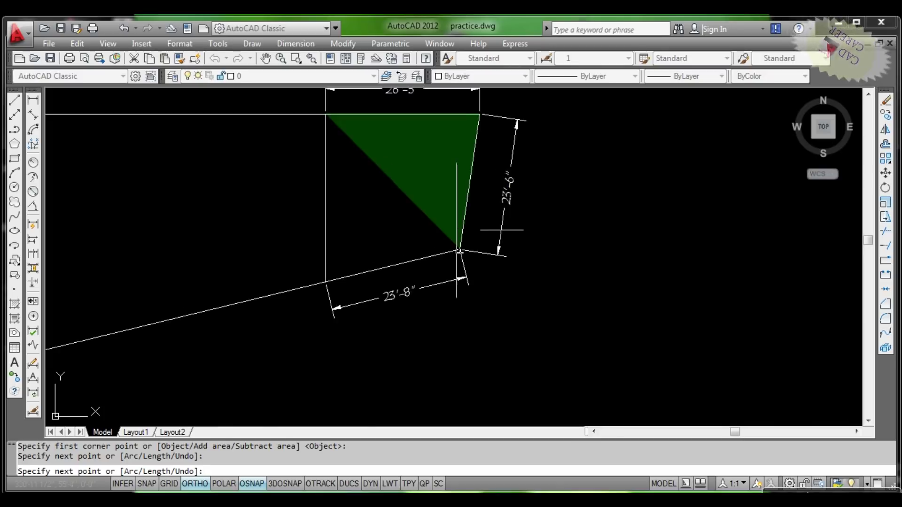
pyautogui.scroll(2, 459, 250)
pyautogui.click(460, 268)
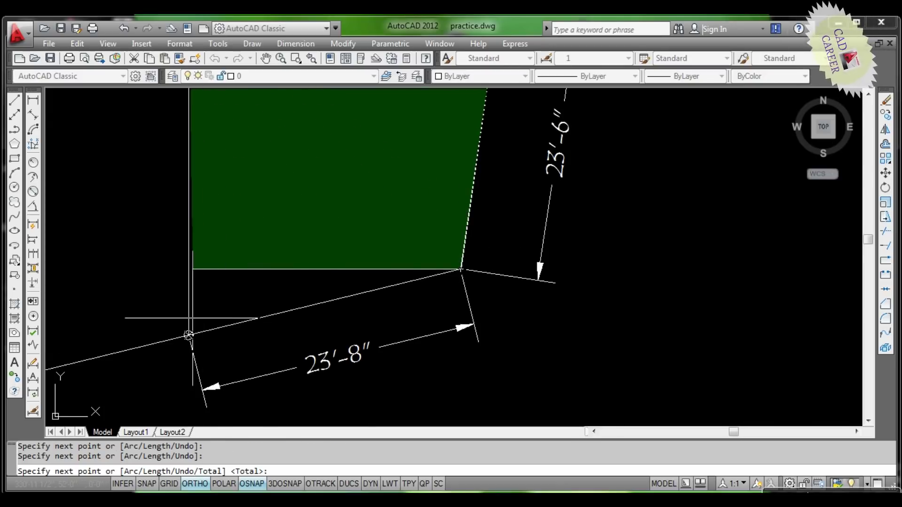
pyautogui.click(188, 324)
pyautogui.press('Return')
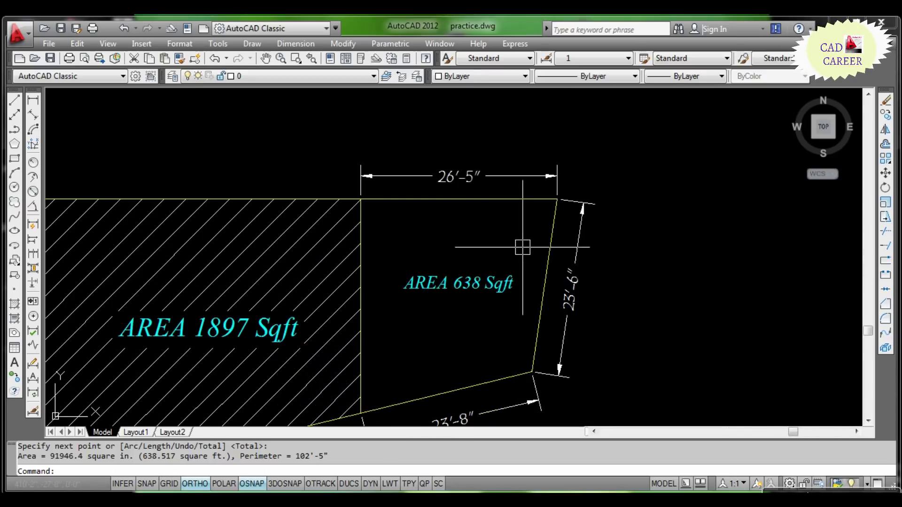
pyautogui.scroll(-3, 523, 247)
pyautogui.press('Escape')
pyautogui.scroll(-2, 526, 254)
pyautogui.scroll(3, 382, 195)
pyautogui.scroll(2, 404, 184)
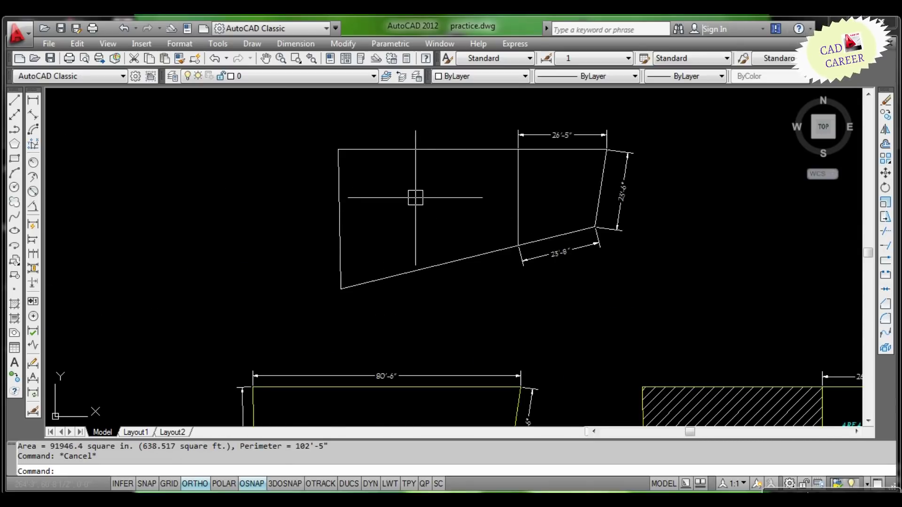
# Create a boundary polyline around the left-hand part and turn object snap back on.
pyautogui.scroll(-2, 437, 190)
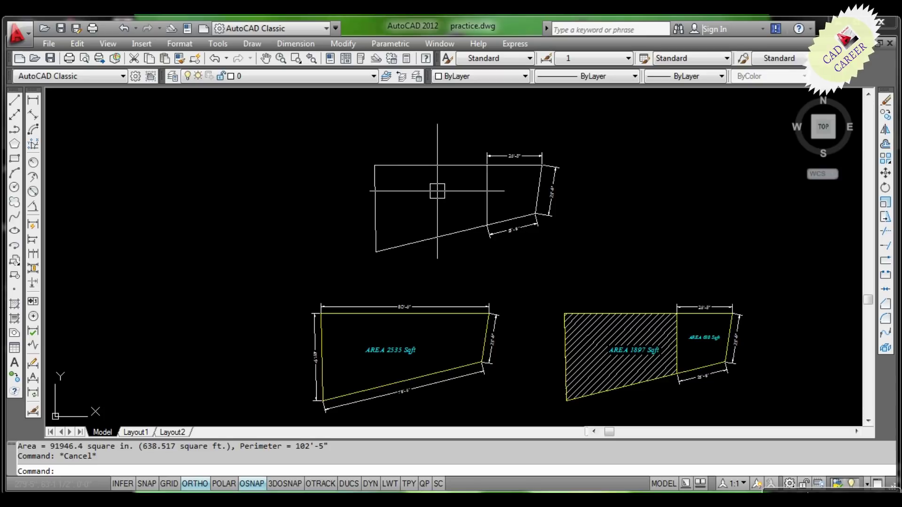
pyautogui.scroll(2, 425, 188)
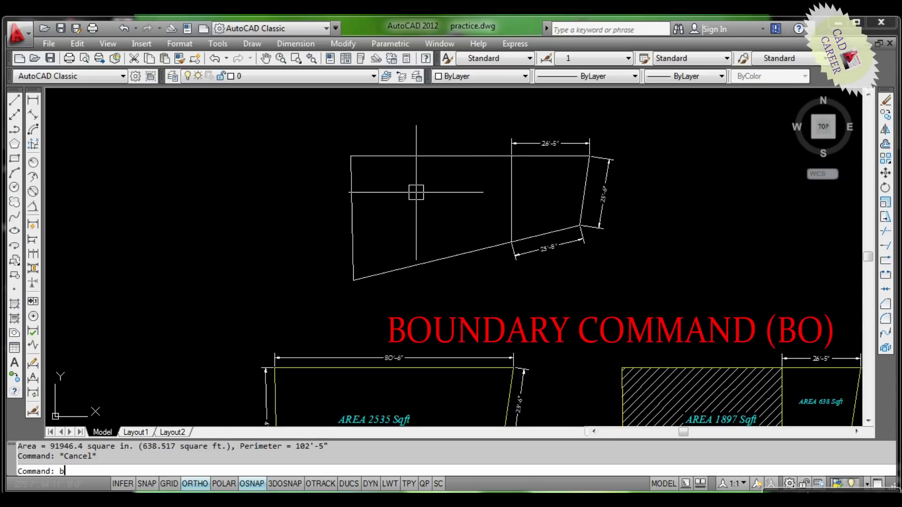
pyautogui.write('o')
pyautogui.press('Return')
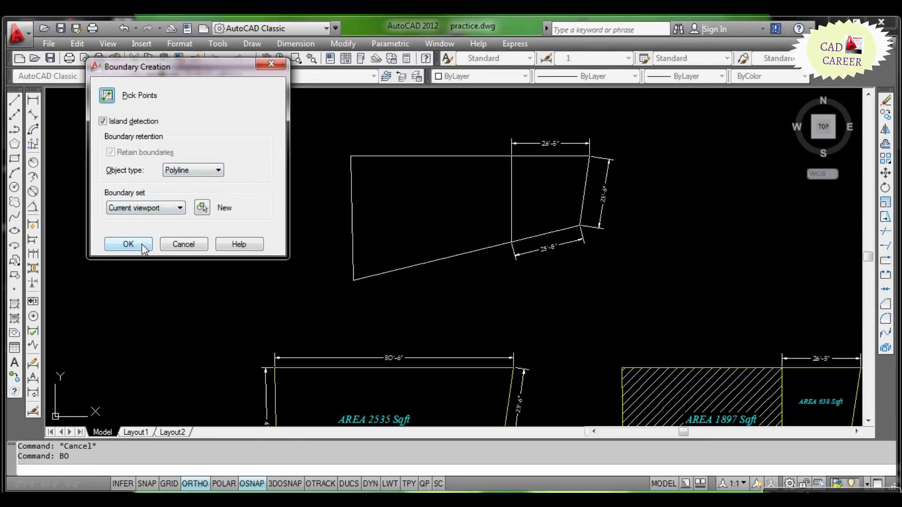
pyautogui.click(143, 244)
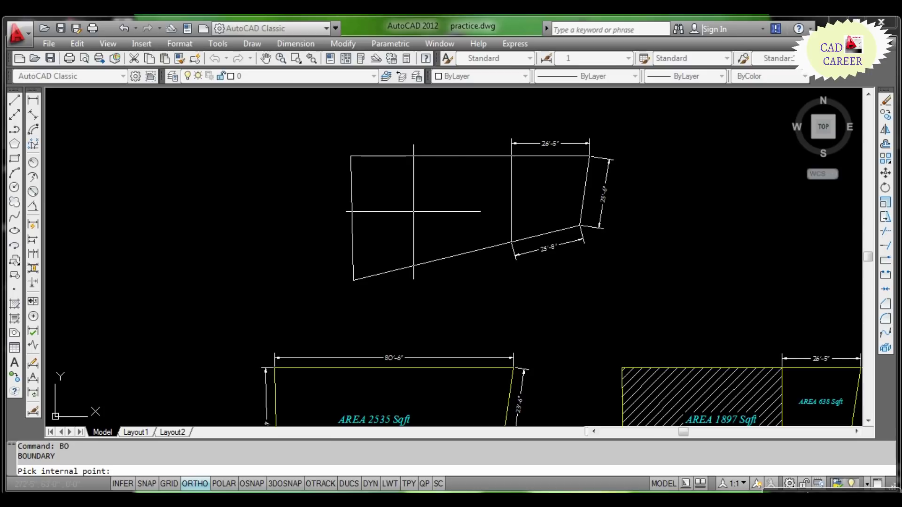
pyautogui.click(413, 212)
pyautogui.press('Return')
pyautogui.press('F3')
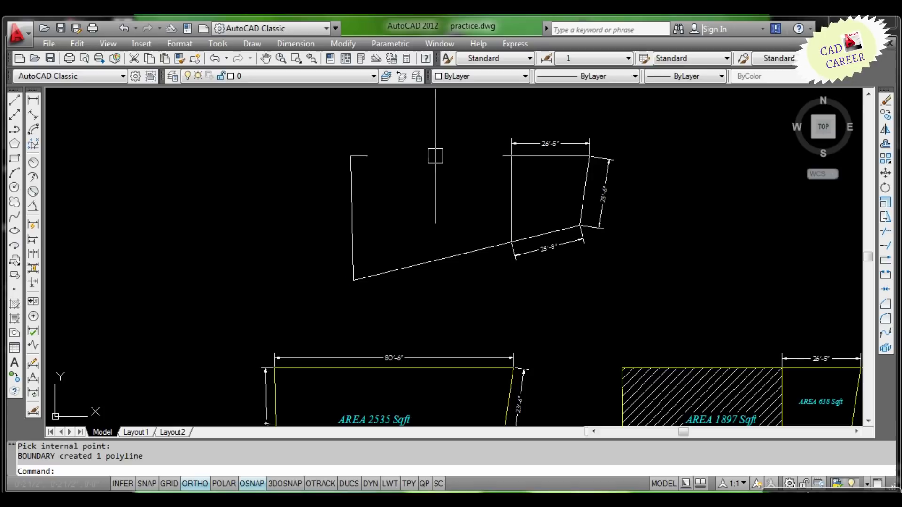
# Select the new boundary polyline and start the Move command.
pyautogui.click(433, 156)
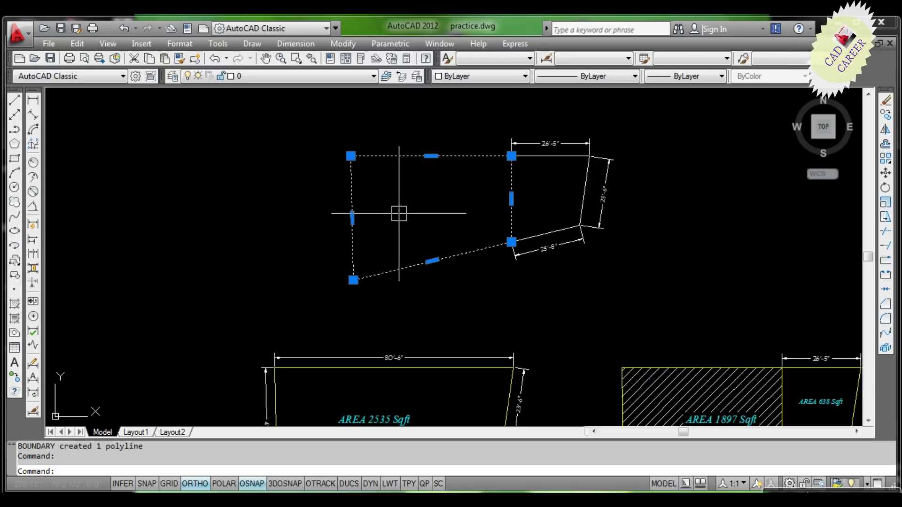
pyautogui.write('m')
pyautogui.press('Return')
# Move the boundary polyline out to the left of the upper plot.
pyautogui.click(407, 219)
pyautogui.scroll(-4, 416, 217)
pyautogui.click(297, 217)
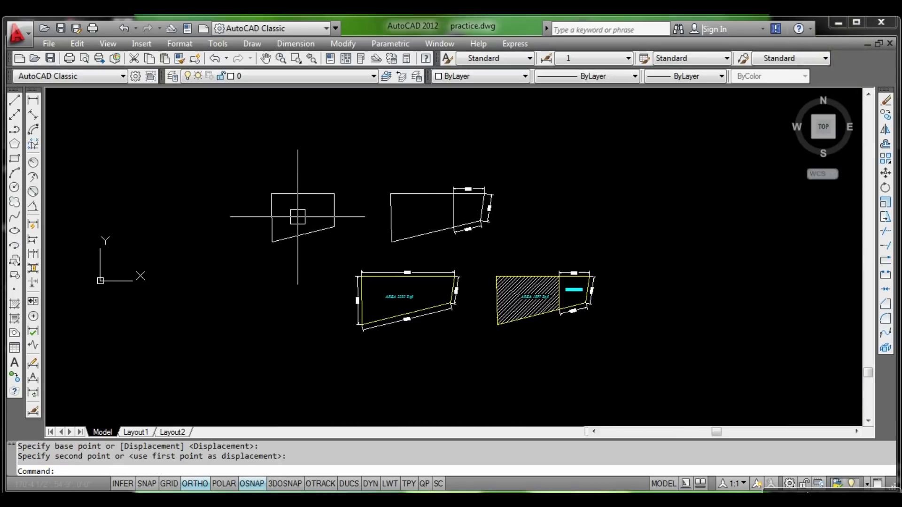
pyautogui.scroll(3, 298, 216)
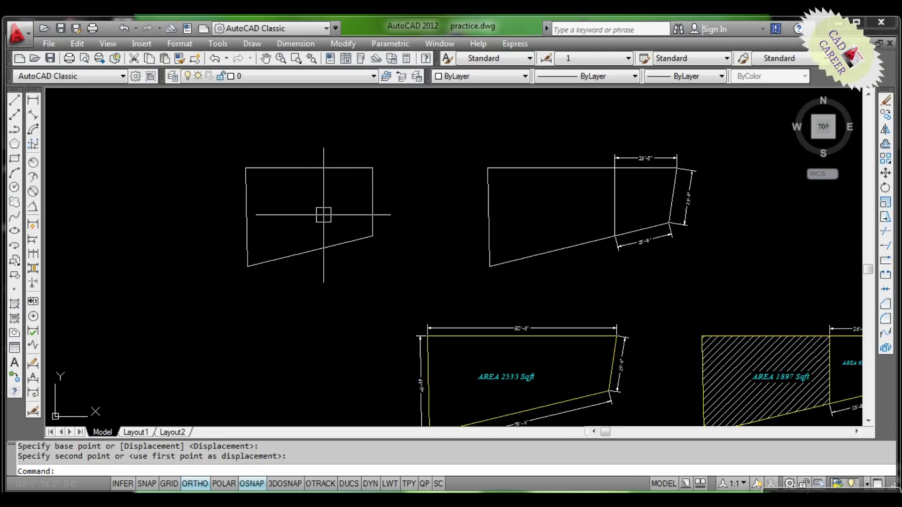
pyautogui.scroll(-2, 323, 214)
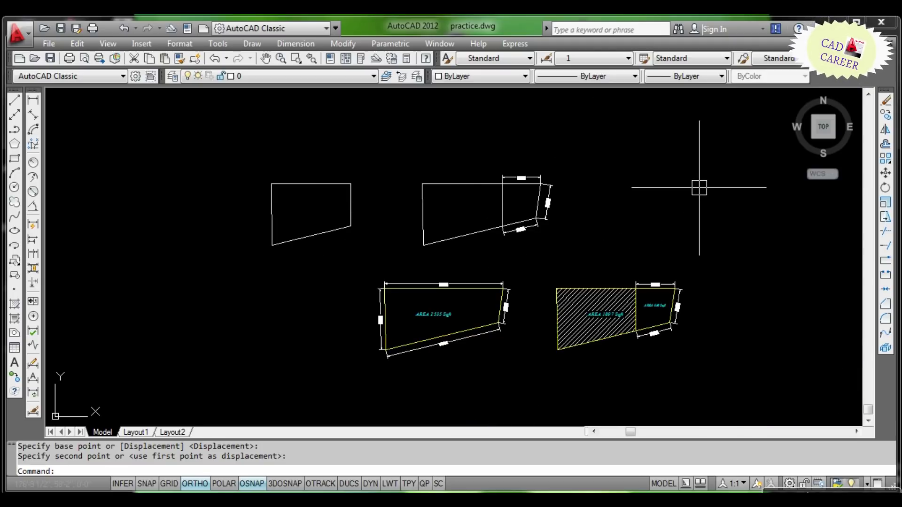